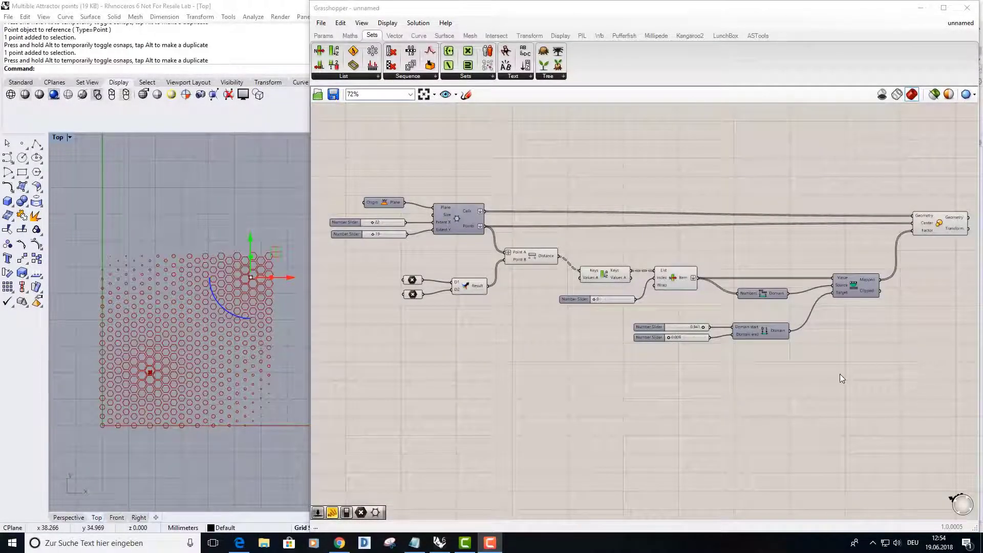
Set the hexagonal grid's extents to 56 in X and 50 in Y
right_drag(769, 387, 767, 388)
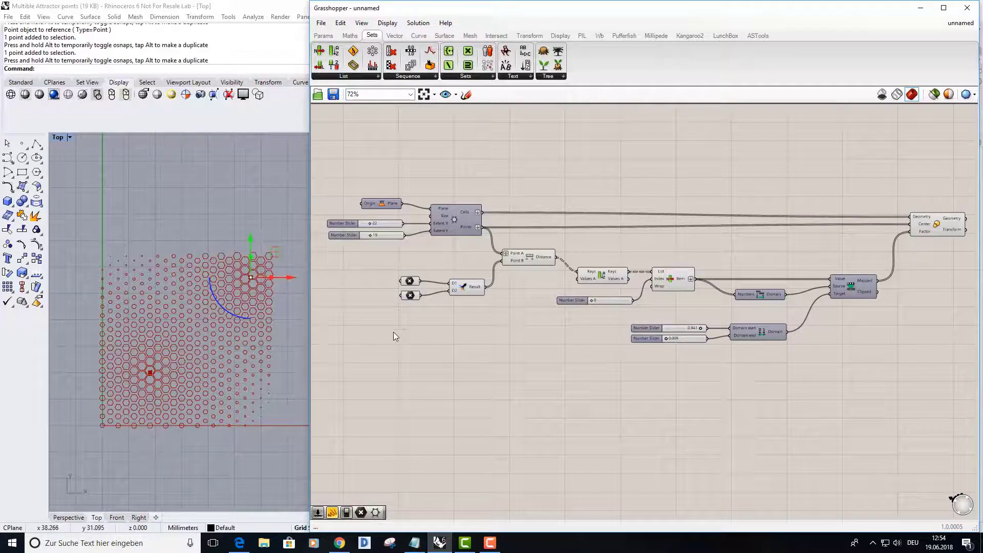
right_drag(432, 344, 430, 340)
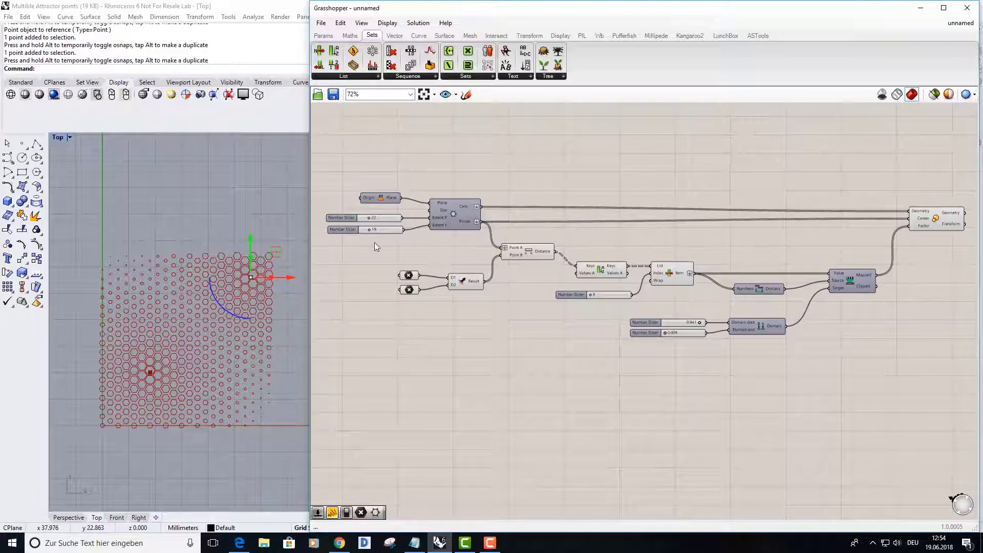
scroll(374, 242, up, 3)
drag(374, 255, 392, 275)
scroll(202, 331, down, 2)
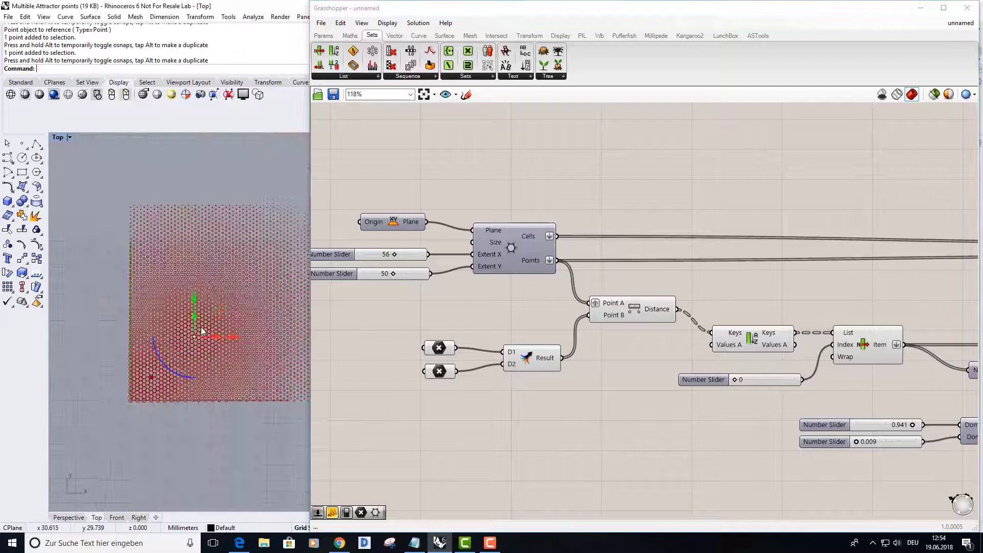
Move the two attractor points in the Top view, one near the grid's upper-right corner and the other near its lower-left corner
right_drag(202, 332, 135, 308)
drag(127, 314, 220, 224)
click(84, 355)
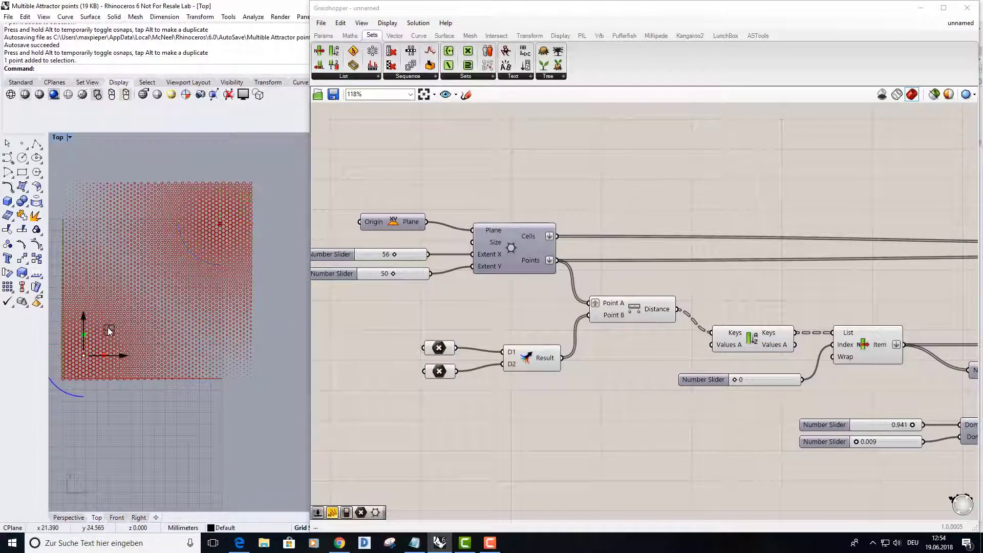
drag(109, 332, 145, 298)
right_drag(173, 326, 206, 348)
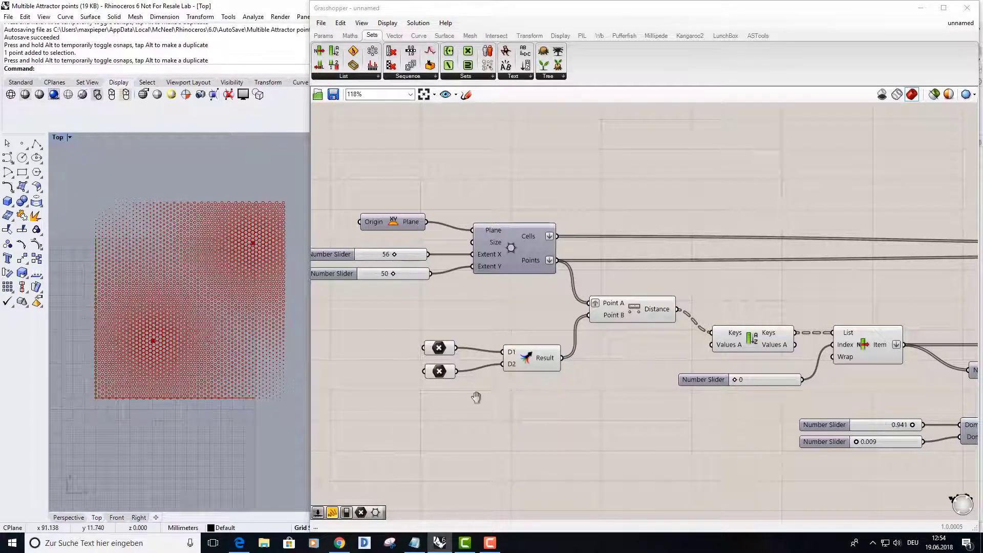
right_drag(476, 398, 526, 351)
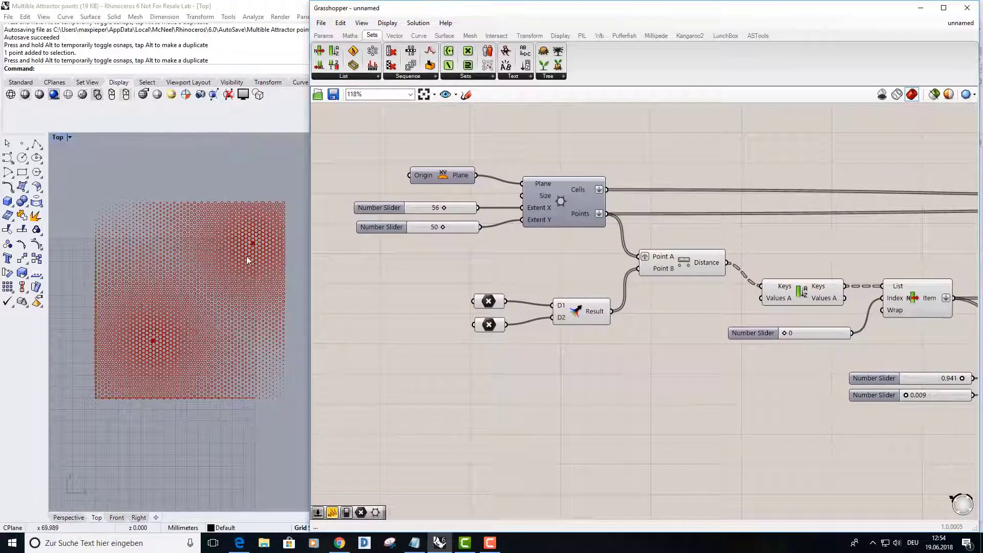
click(161, 349)
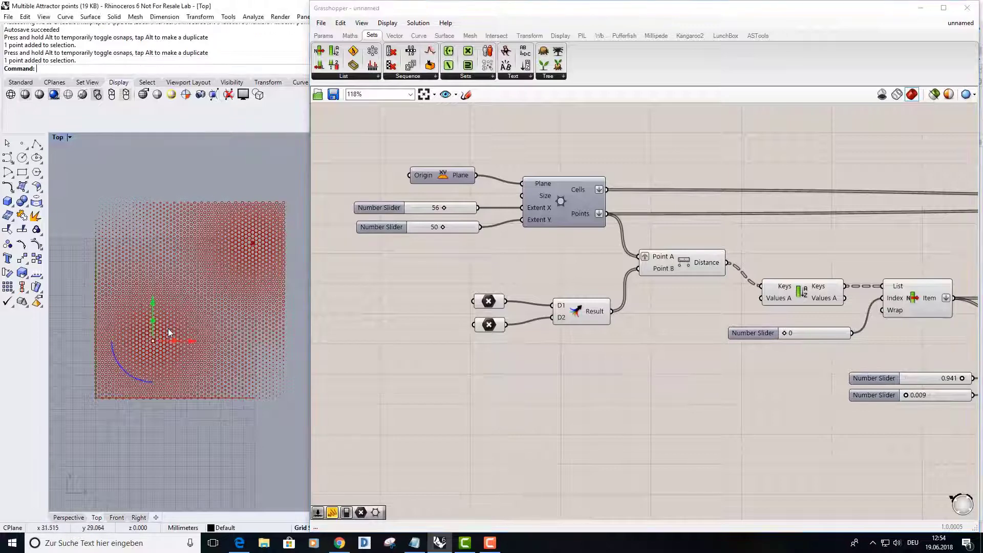
drag(154, 341, 127, 363)
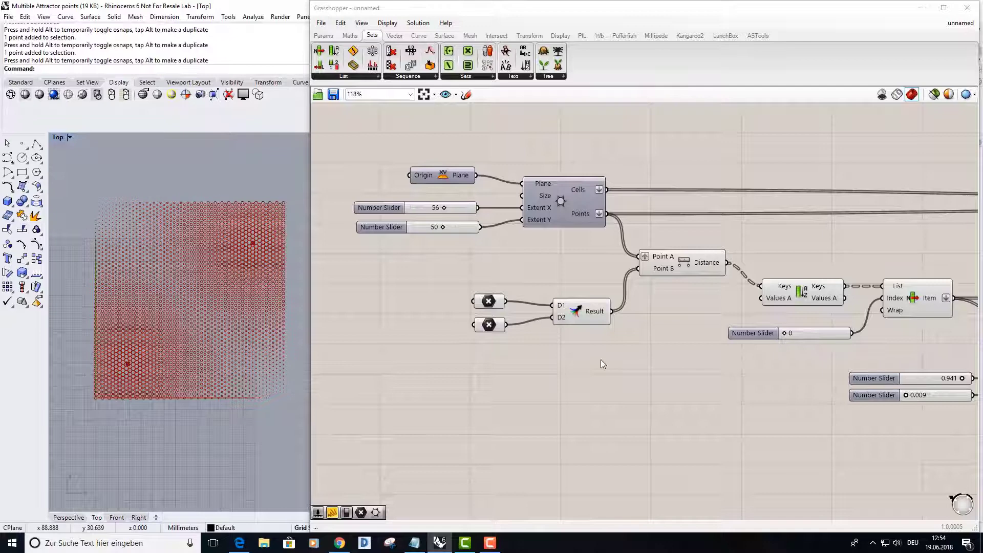
Make room in the definition by shifting the Merge, Distance and downstream components away from the grid and the two point parameters
right_drag(601, 360, 619, 337)
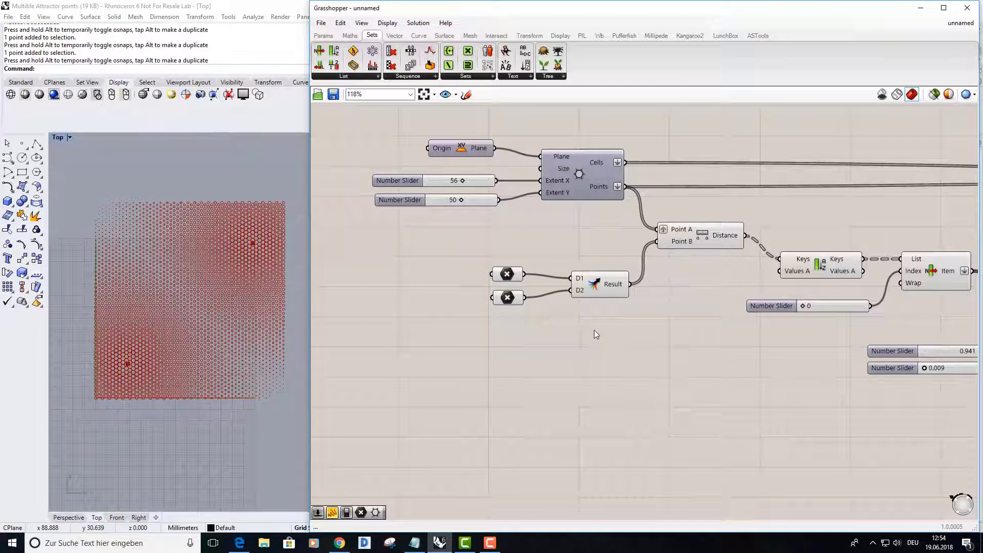
right_drag(683, 271, 521, 183)
drag(318, 114, 673, 272)
drag(621, 209, 516, 205)
click(563, 267)
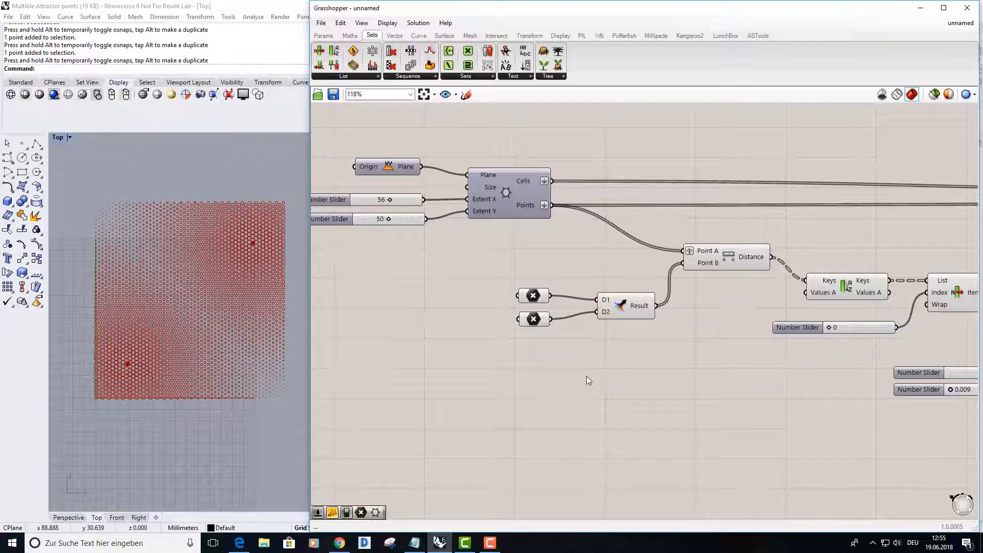
alt+drag(587, 377, 728, 408)
right_drag(683, 403, 695, 339)
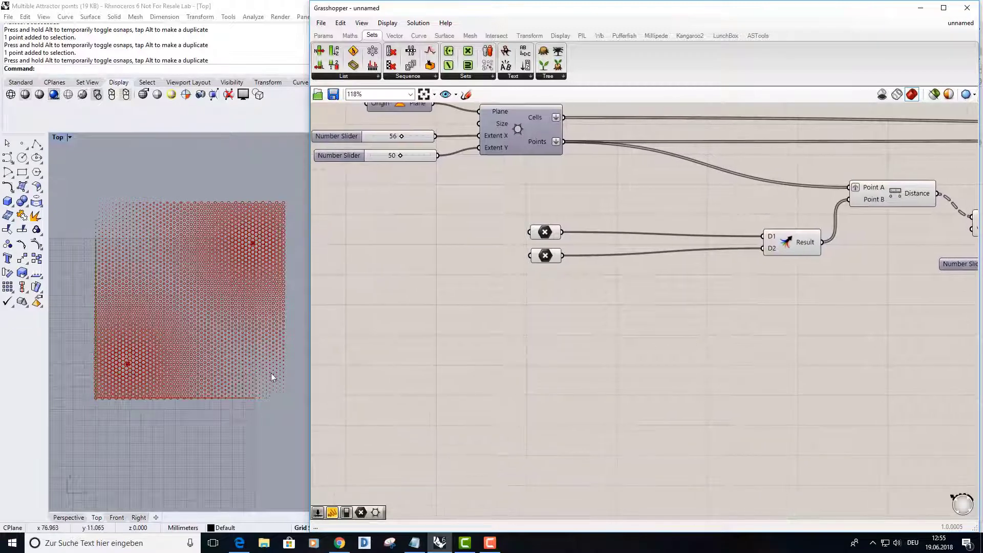
Draw a four-point control point curve in the Top view, running in an S-shape from the grid's upper-left area to its lower-right corner
click(7, 160)
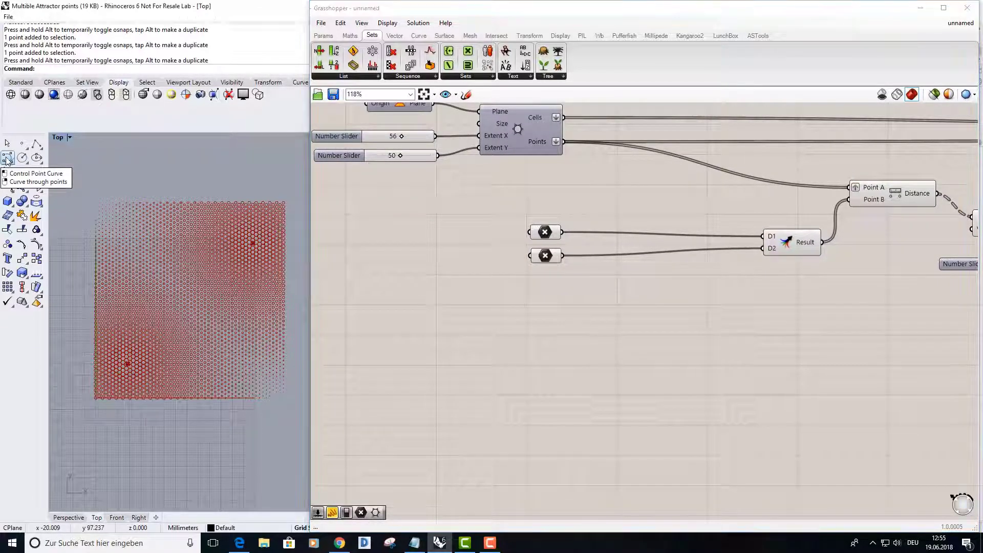
click(142, 209)
click(109, 290)
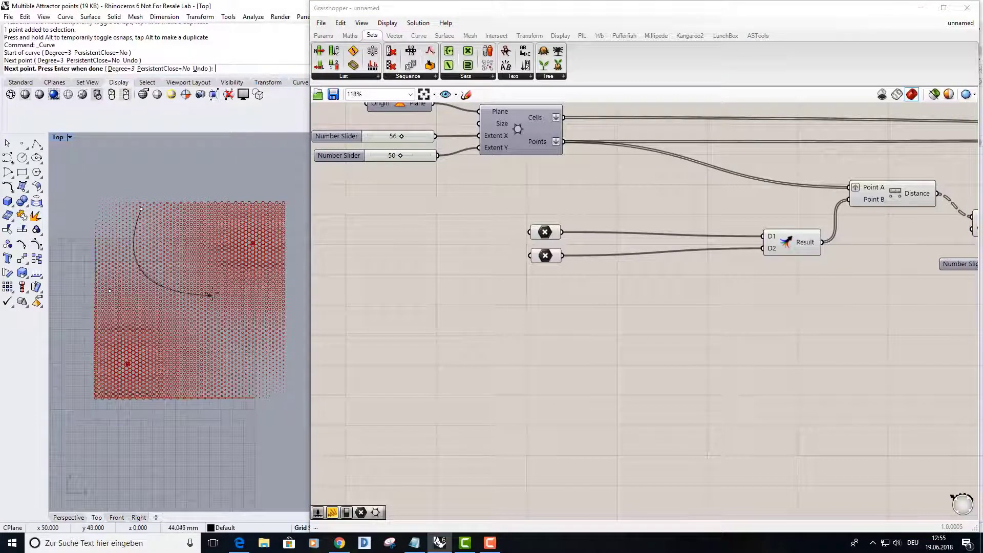
click(214, 291)
click(257, 386)
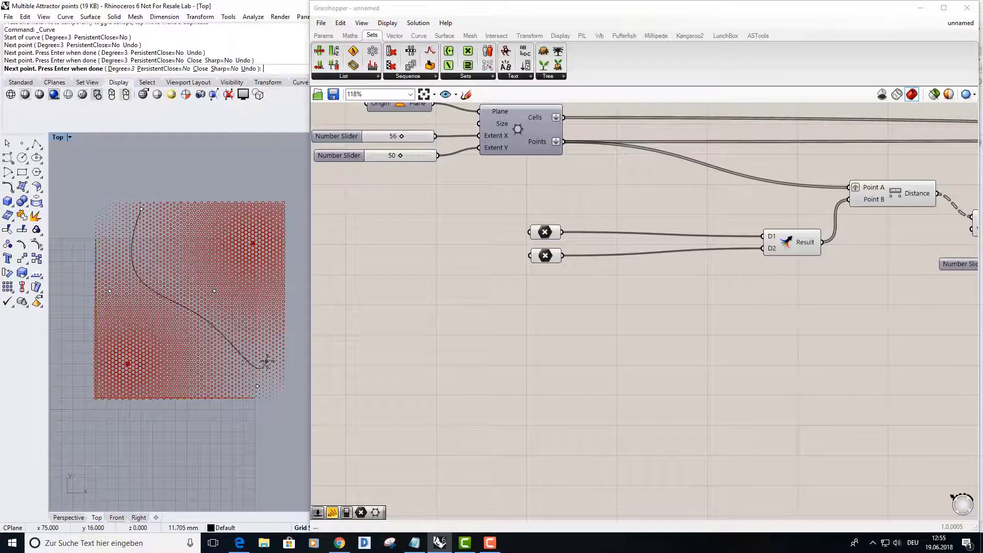
key(Return)
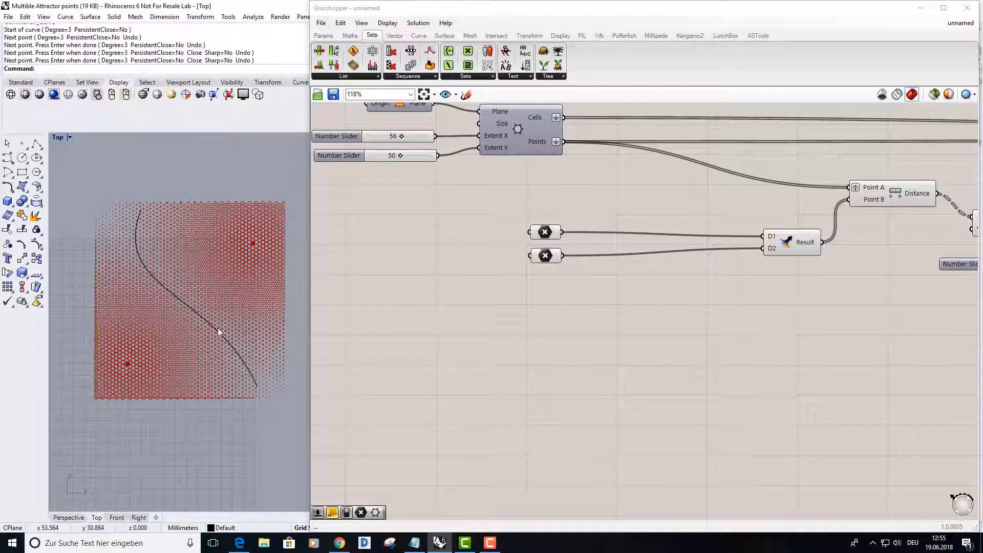
Add a Curve parameter below the two point parameters and reference the drawn S-shaped curve in it
double_click(536, 376)
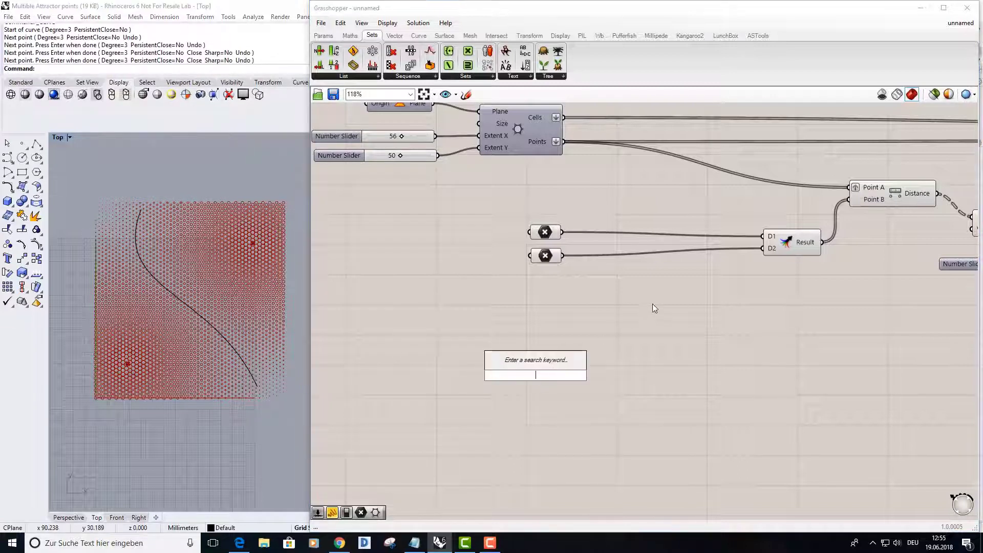
text(curv)
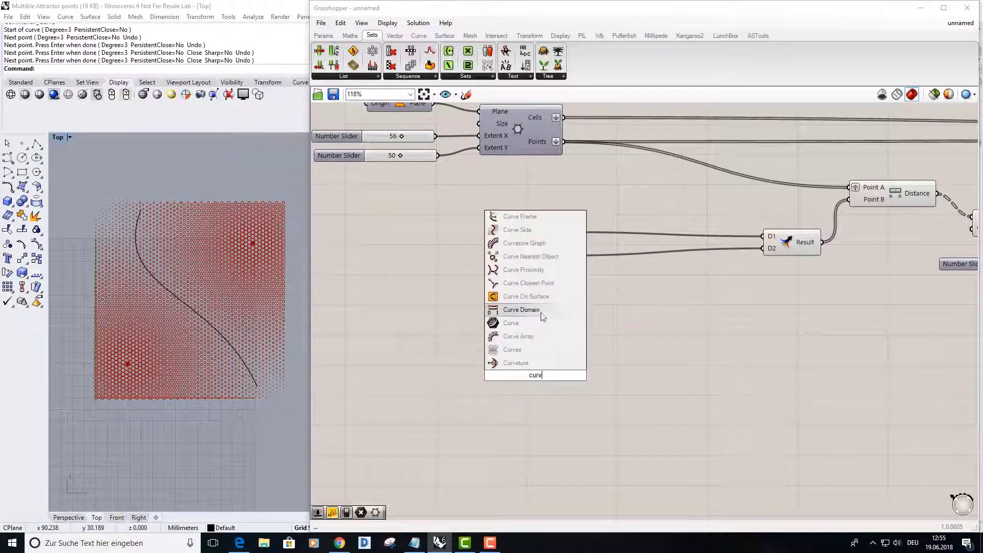
click(517, 323)
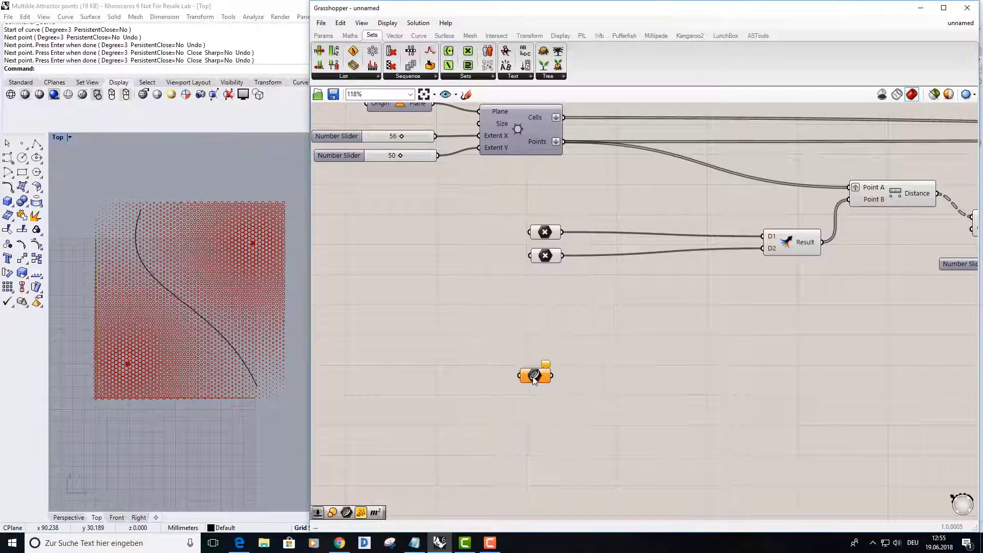
right_click(533, 376)
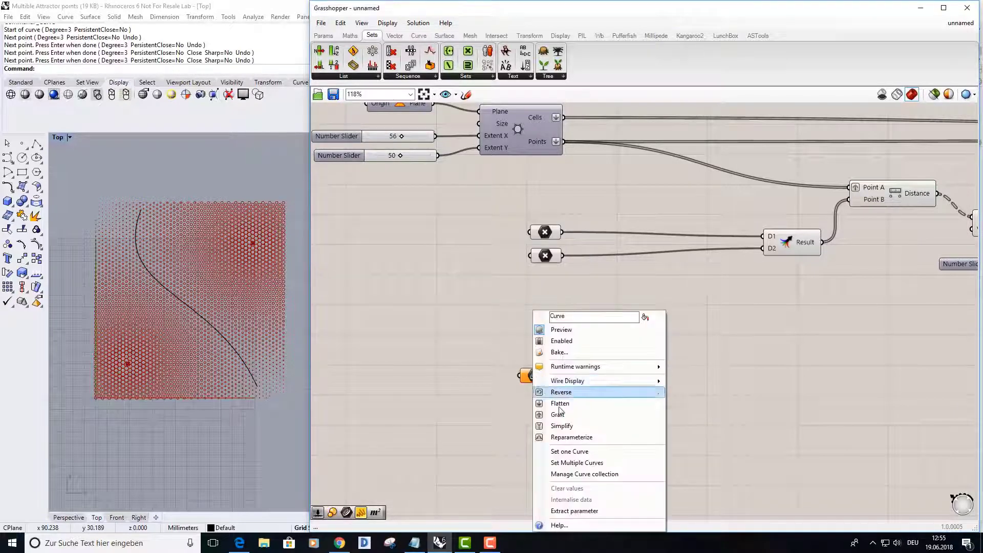
click(594, 454)
click(254, 373)
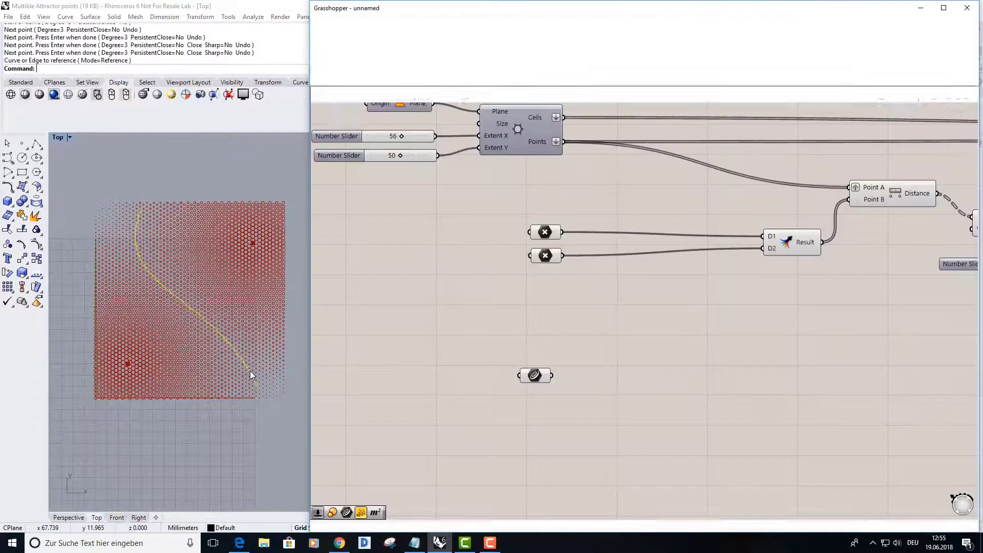
Highlight the referenced curve through its Curve parameter and move the parameter farther below the point parameters
click(536, 376)
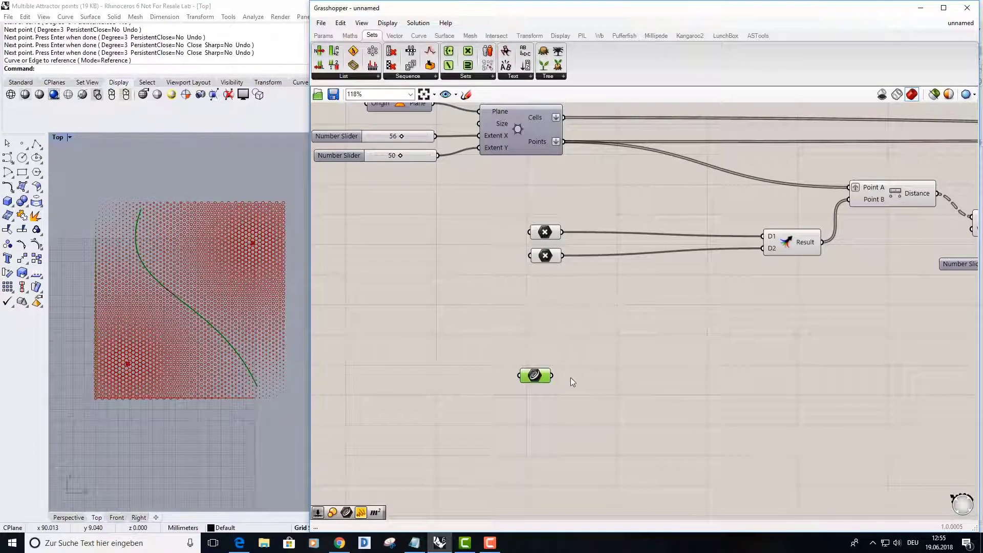
click(496, 367)
click(536, 377)
click(585, 348)
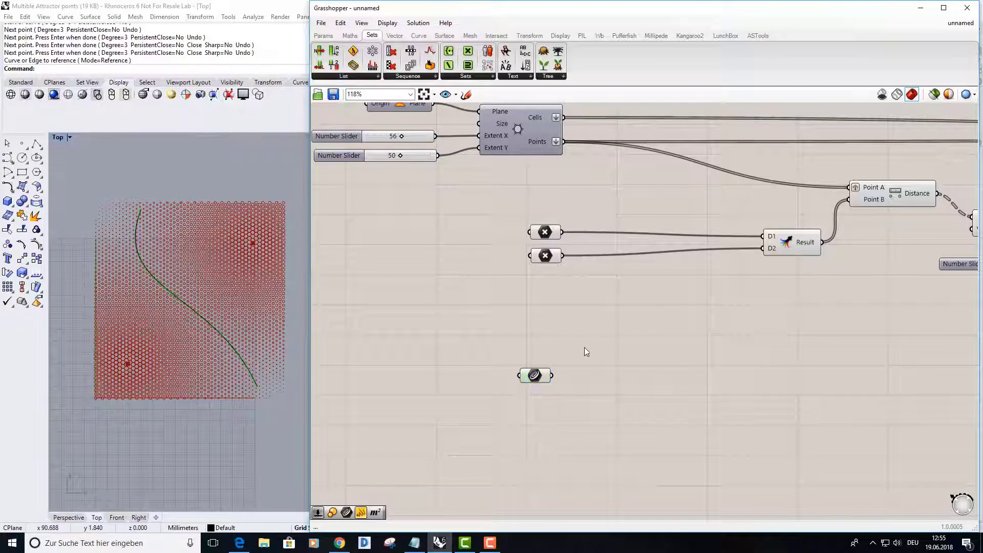
right_drag(585, 348, 566, 341)
drag(505, 375, 526, 439)
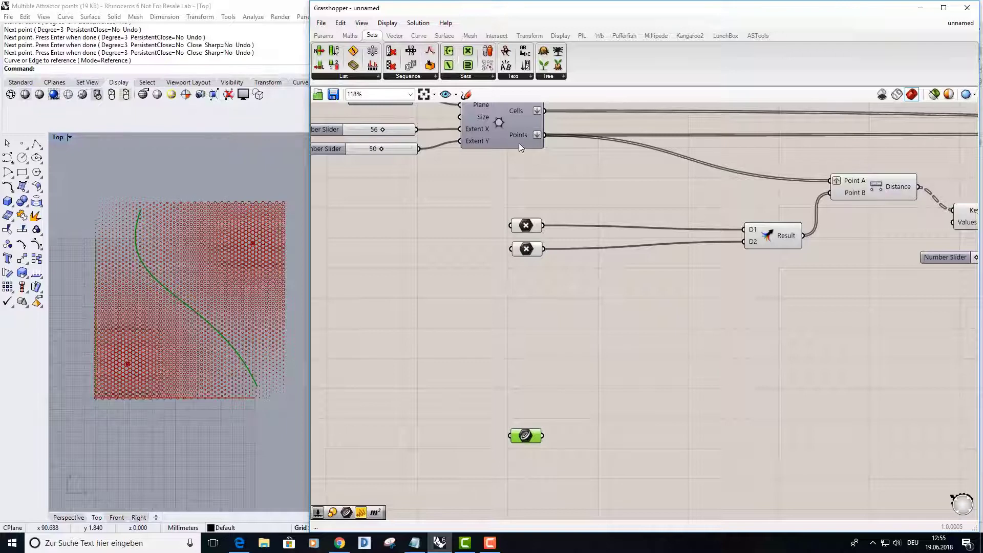
Add a Curve Closest Point component and place it to the right of the Curve parameter
double_click(539, 340)
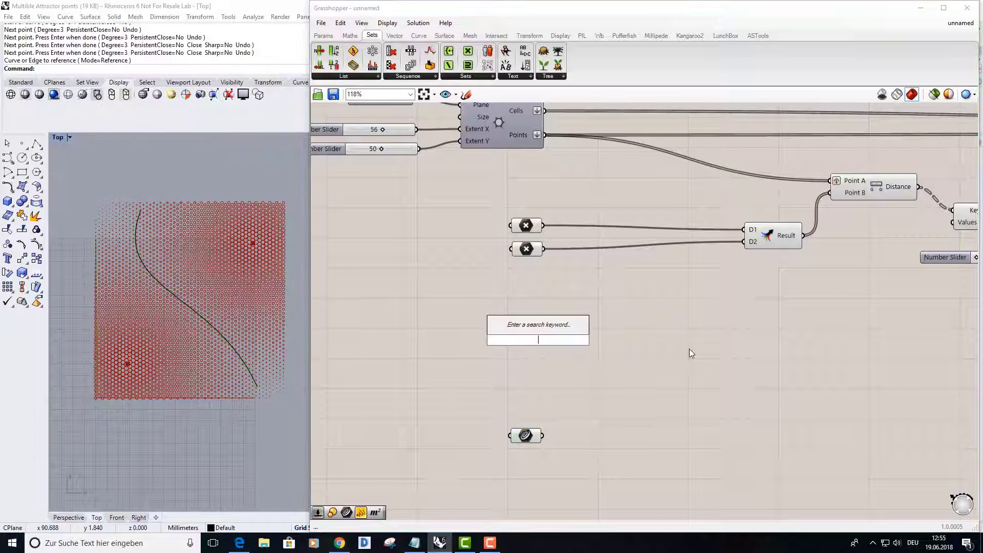
text(curve)
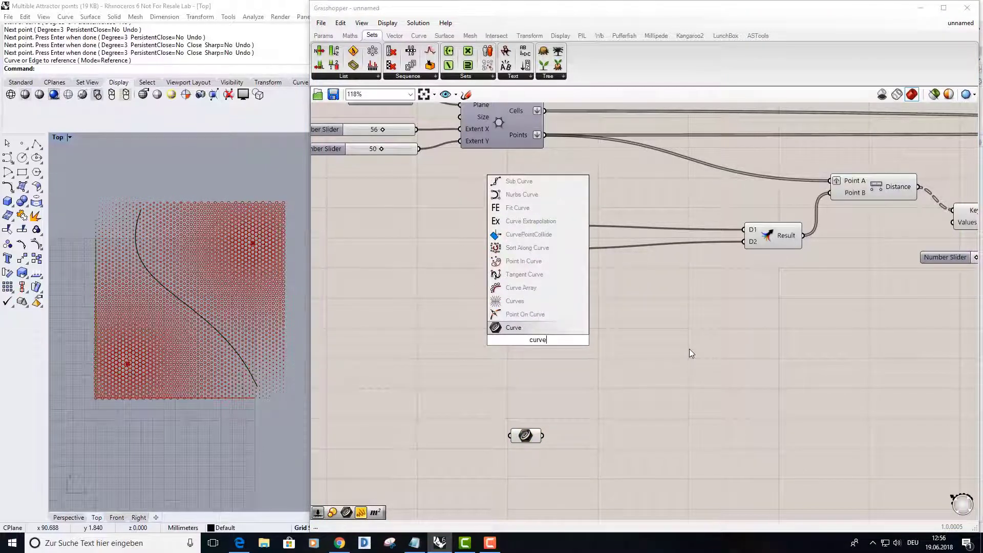
text( clo)
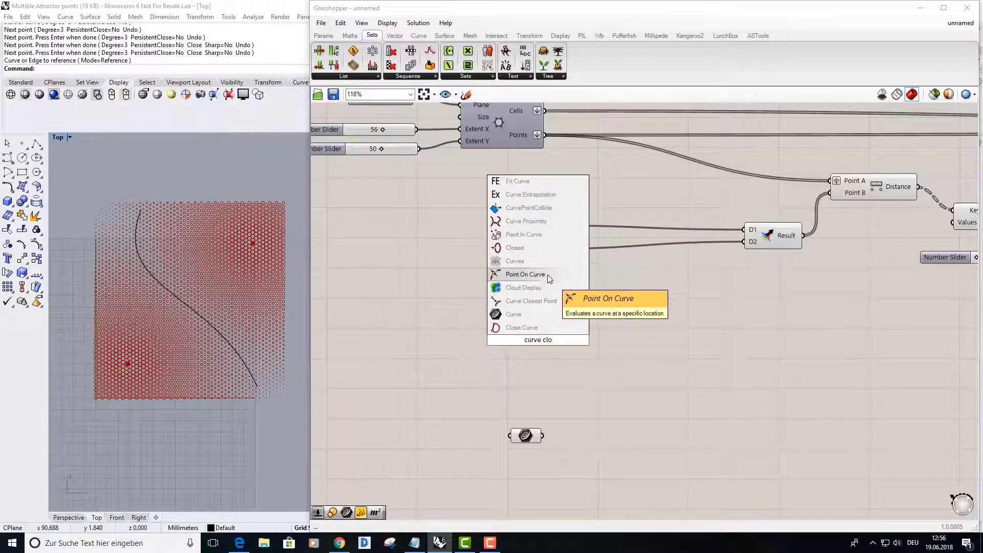
text(s)
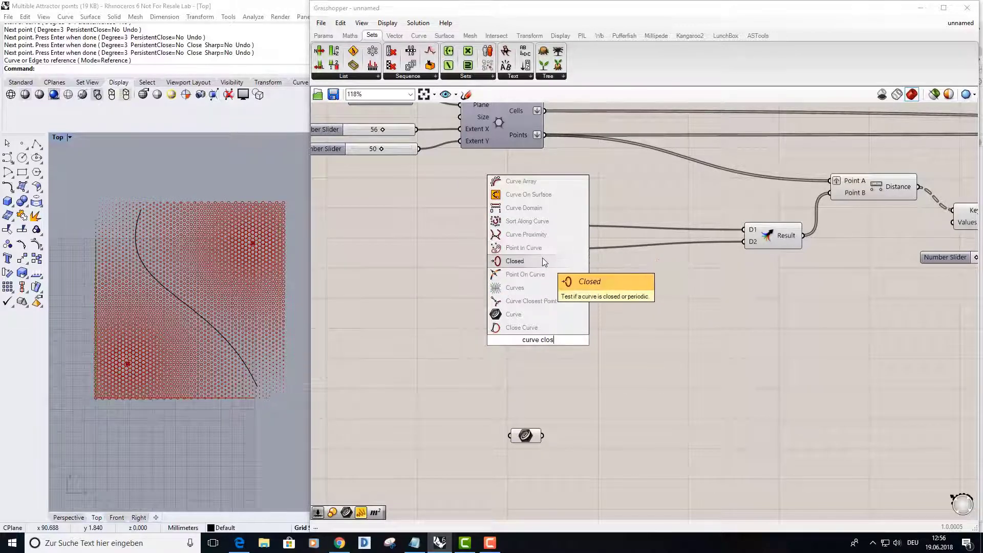
text(est)
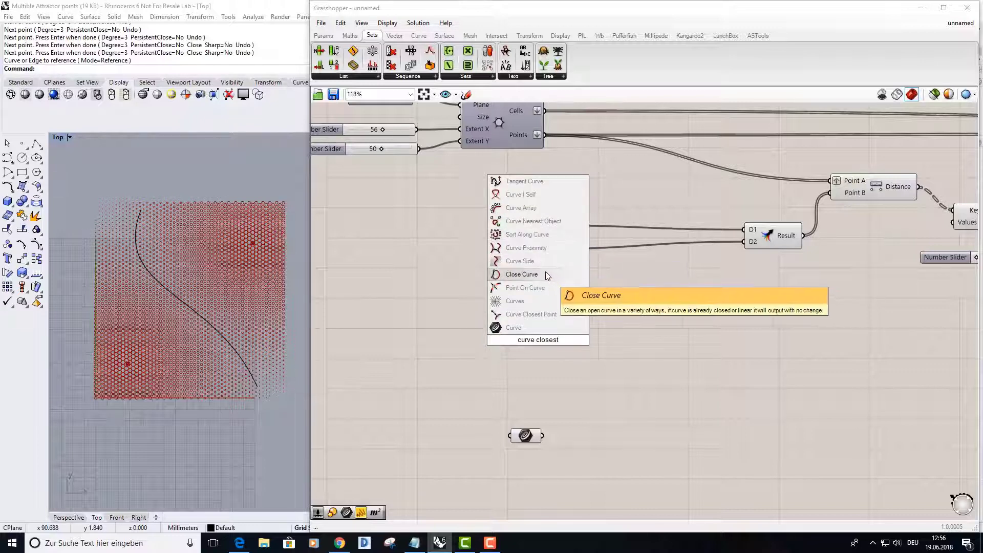
click(530, 314)
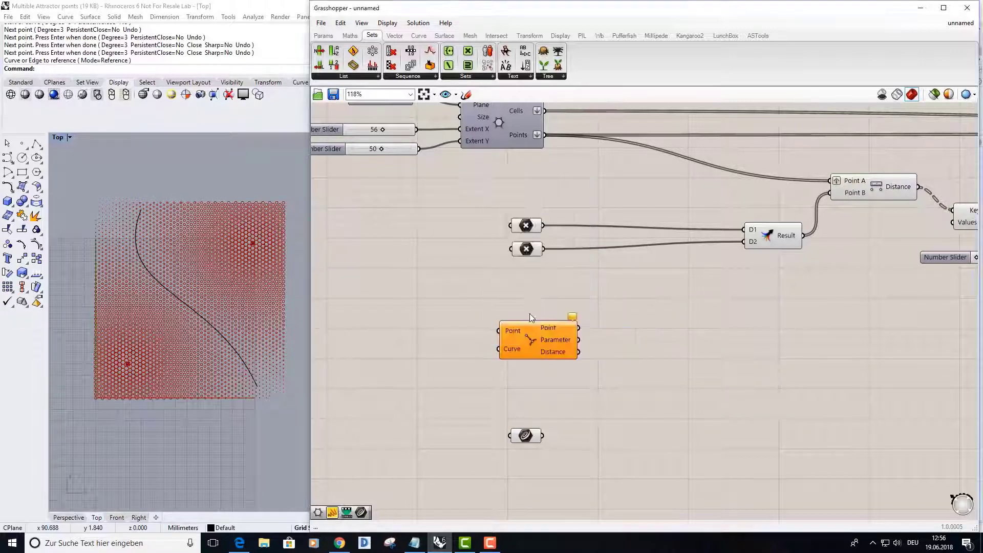
drag(548, 345, 687, 408)
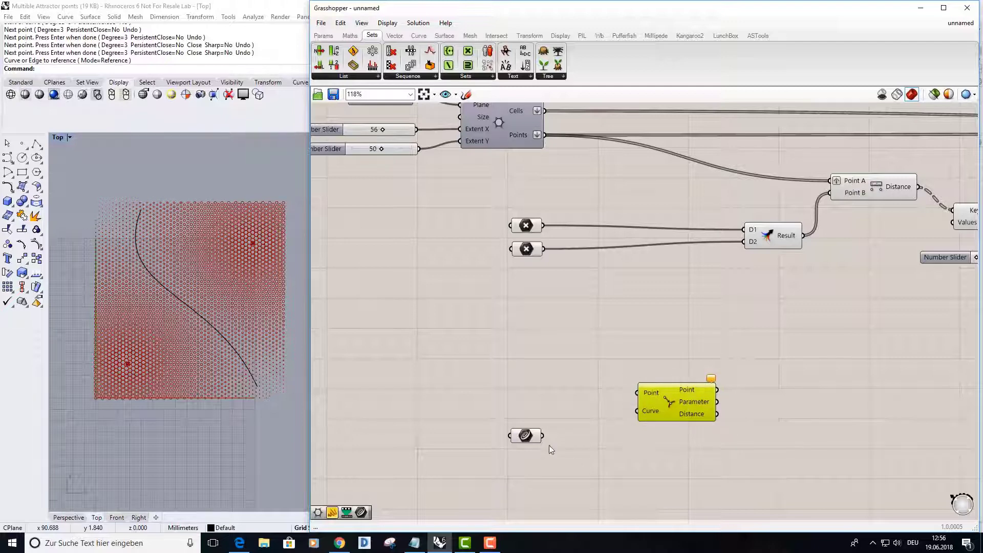
Wire the Curve parameter and the grid's Points output into Curve Closest Point, and graft its Point input
drag(543, 436, 647, 411)
scroll(653, 416, up, 3)
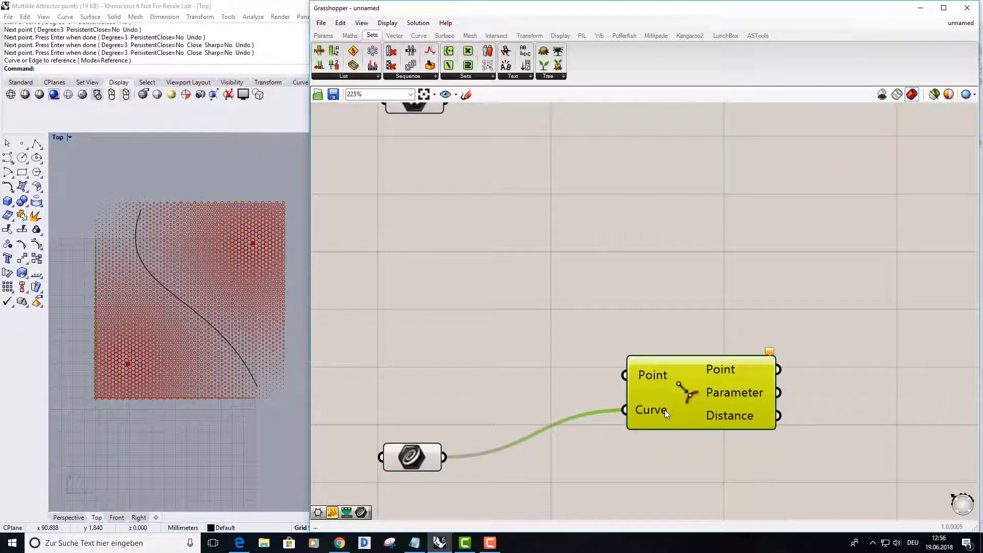
scroll(665, 409, down, 3)
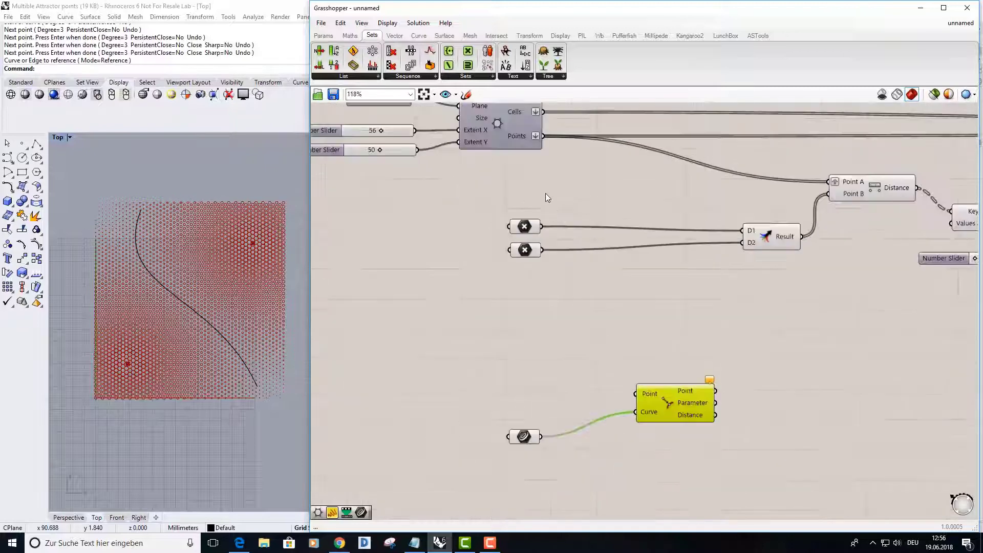
drag(543, 136, 754, 408)
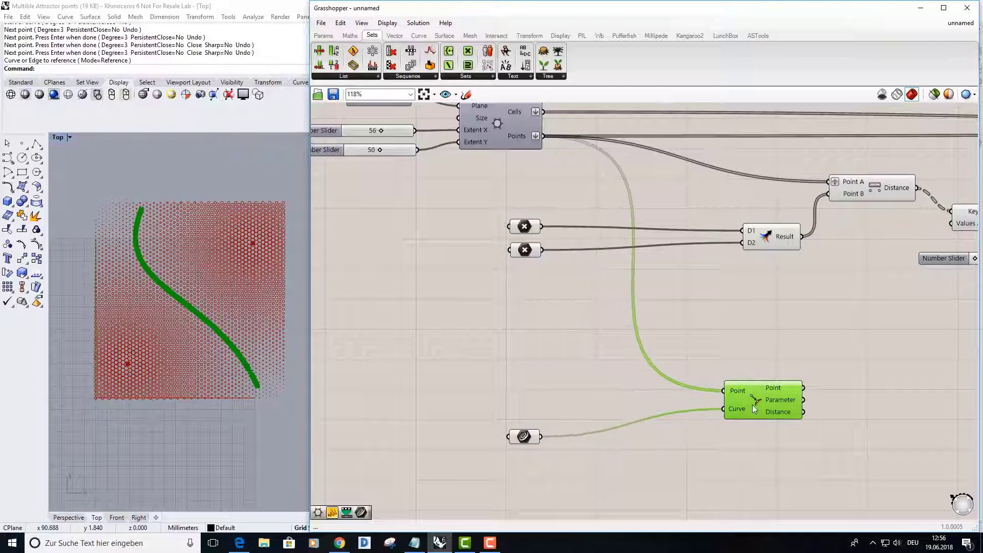
right_click(738, 391)
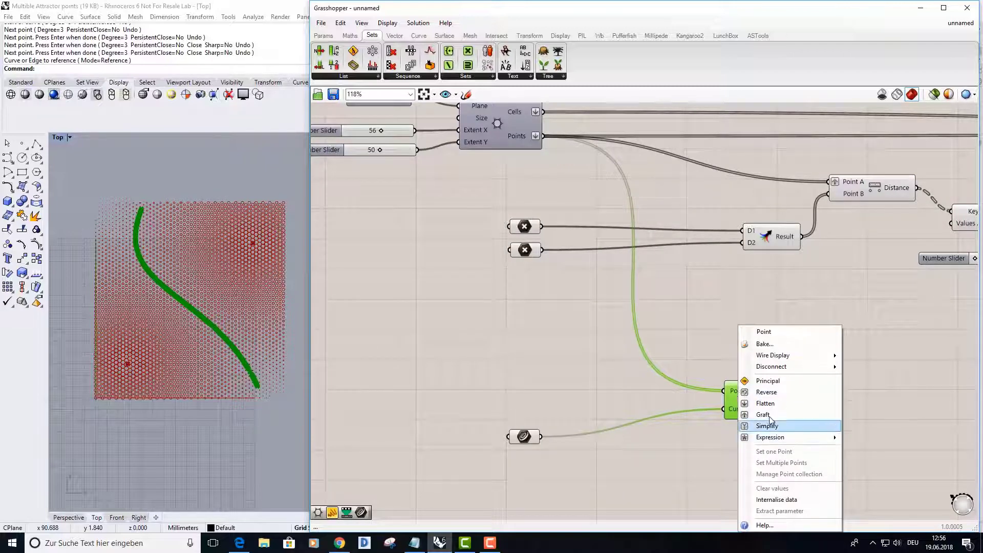
click(770, 414)
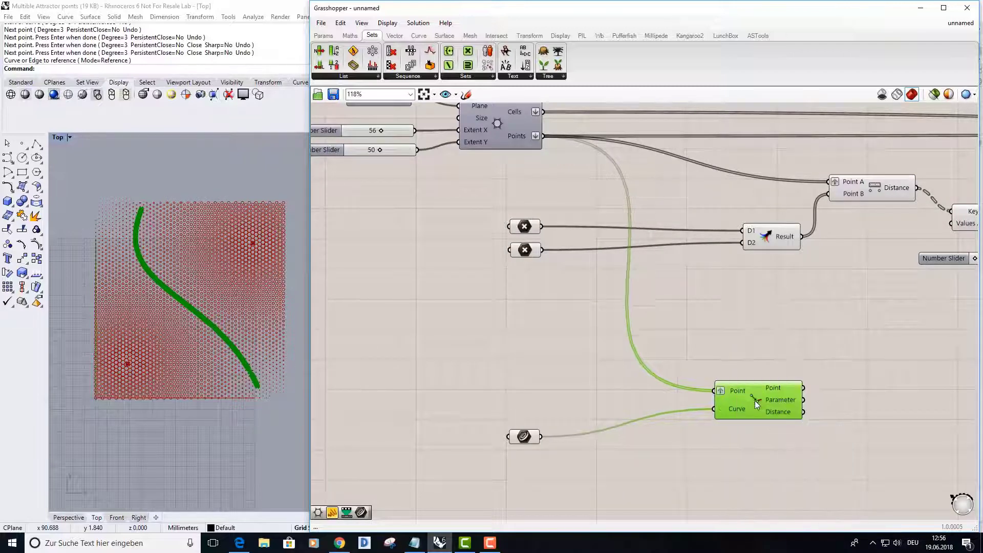
Move the Distance component closer to the hexagonal grid and delete the Merge that combines the two point parameters
drag(764, 240, 686, 239)
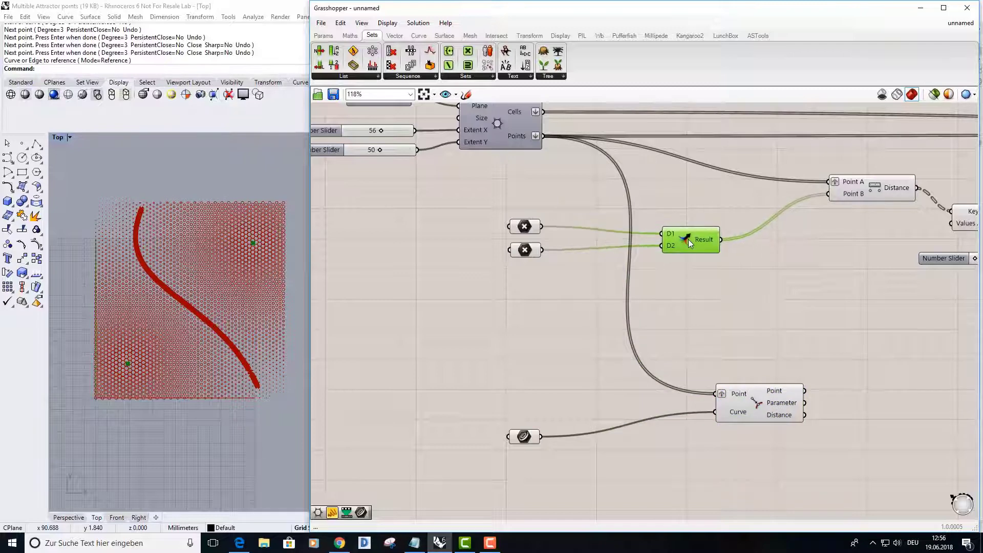
drag(887, 185, 788, 179)
drag(696, 236, 672, 247)
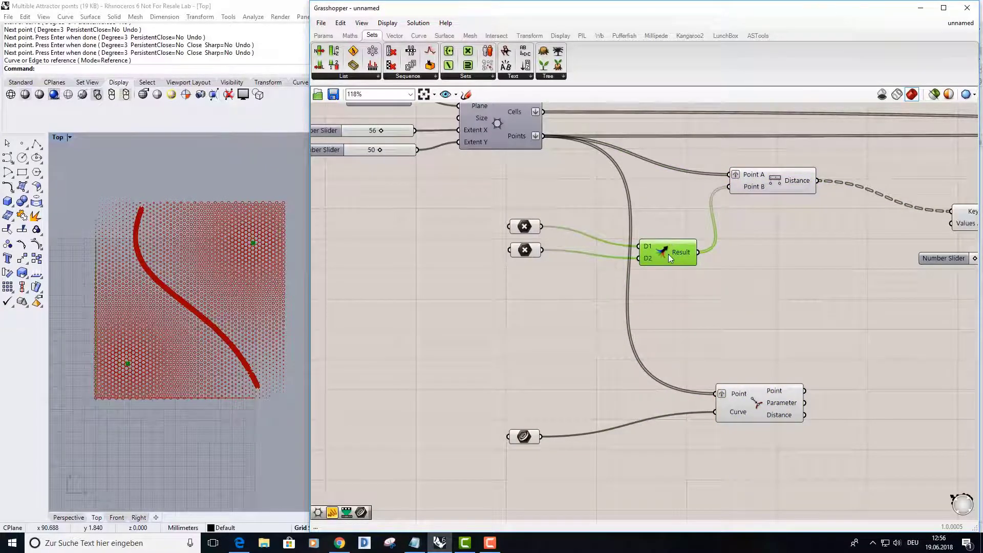
key(Delete)
Space the two point parameters farther apart vertically, above the Curve parameter
right_drag(504, 257, 522, 273)
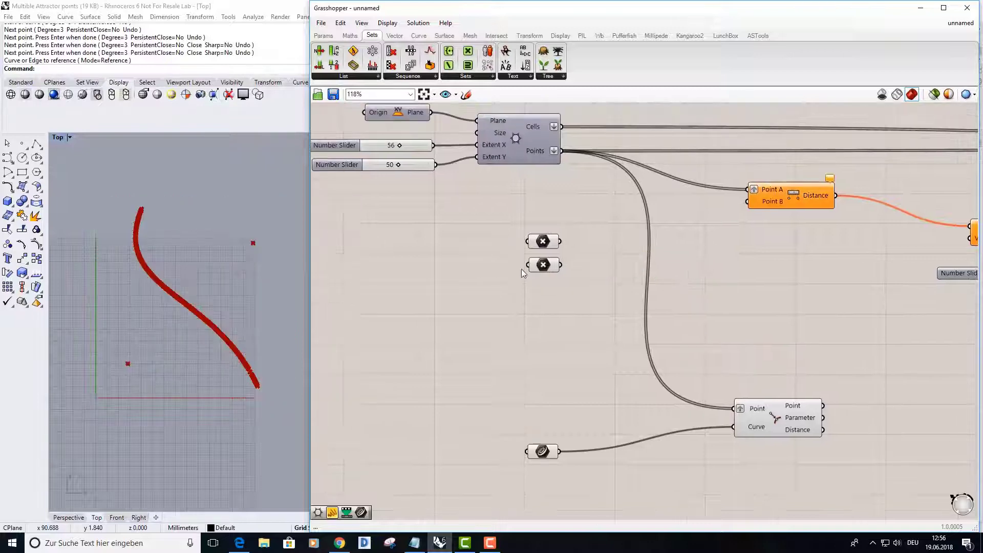
drag(537, 265, 531, 324)
drag(541, 244, 532, 247)
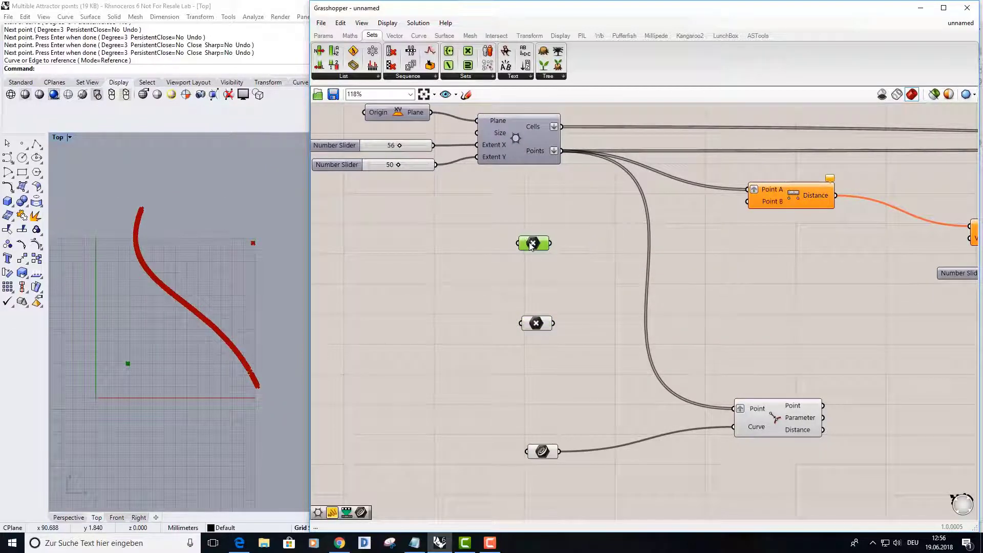
Duplicate the Distance component below the original and wire each point parameter into Point B of its own Distance component
click(788, 200)
alt+drag(790, 199, 790, 286)
drag(553, 323, 748, 291)
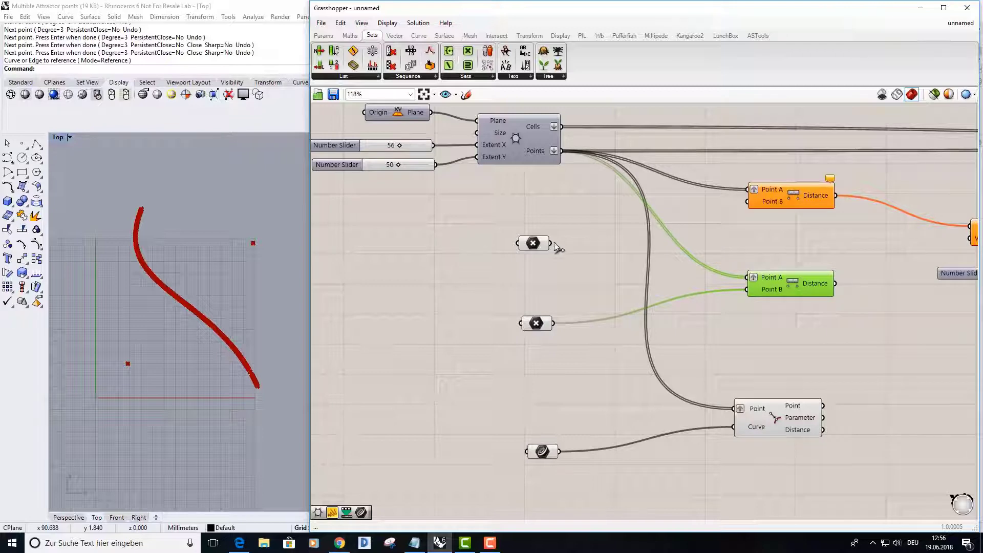
drag(550, 243, 748, 205)
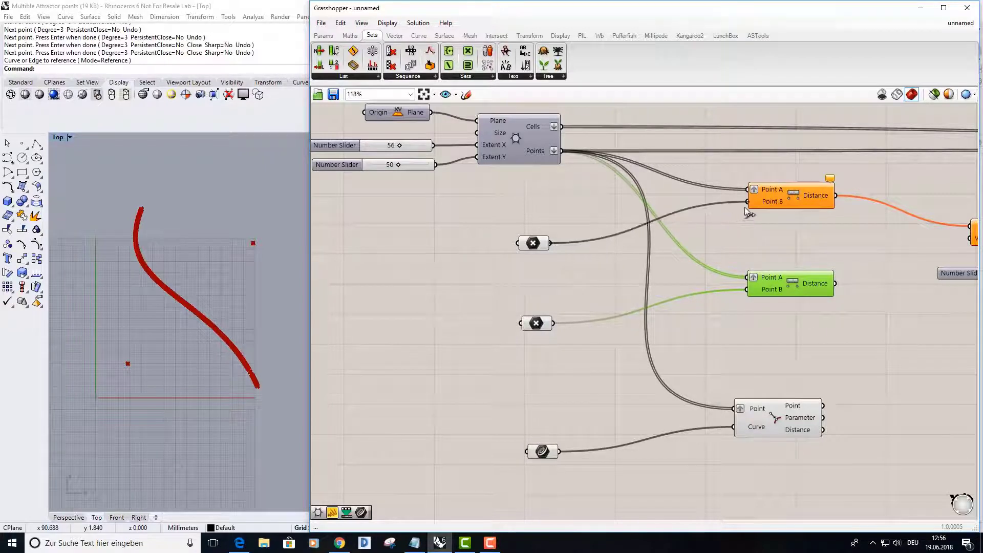
drag(533, 245, 534, 242)
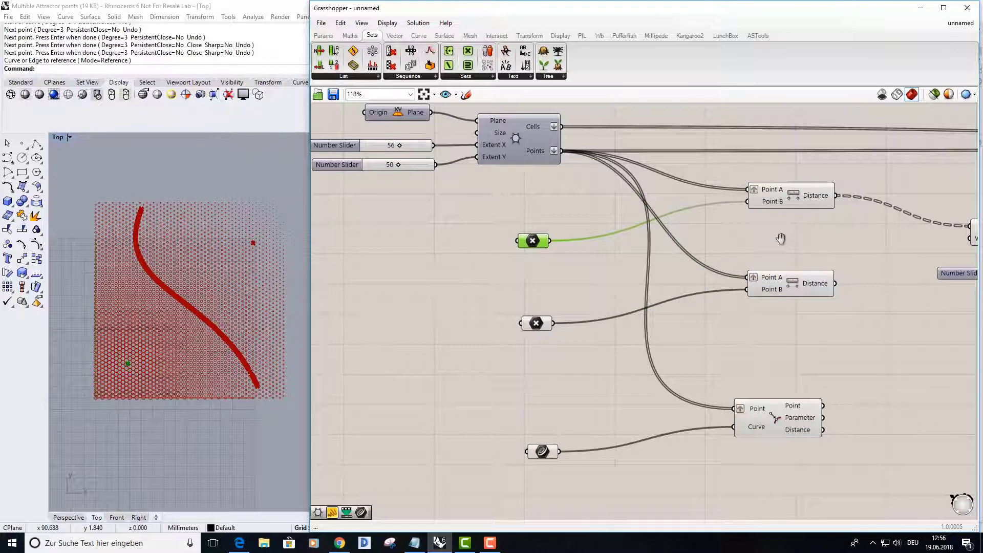
Move both Distance components and Curve Closest Point nearer to their parameters, leaving free space before the Sort List component
right_drag(780, 239, 682, 237)
right_drag(736, 281, 713, 276)
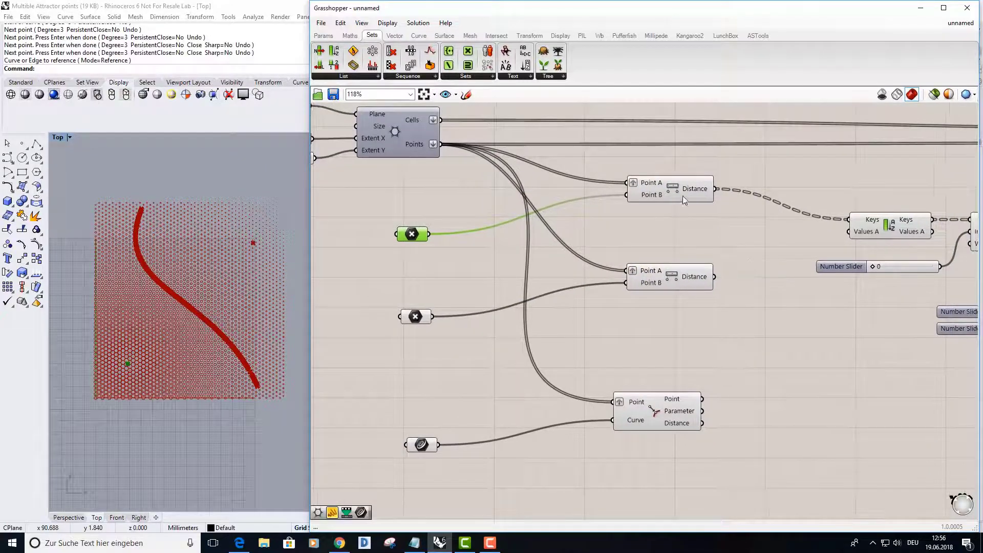
drag(683, 196, 635, 194)
drag(664, 278, 616, 287)
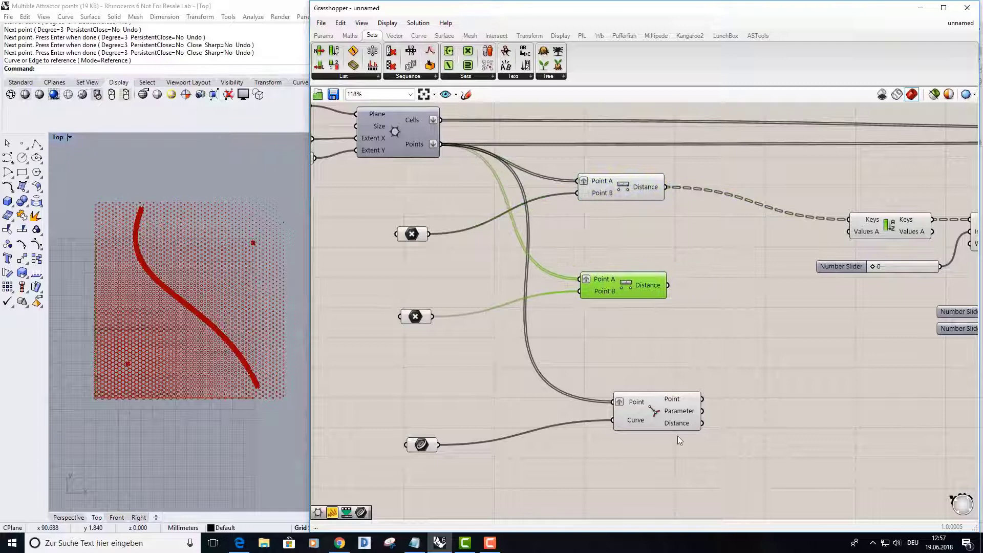
drag(659, 427, 631, 448)
click(614, 345)
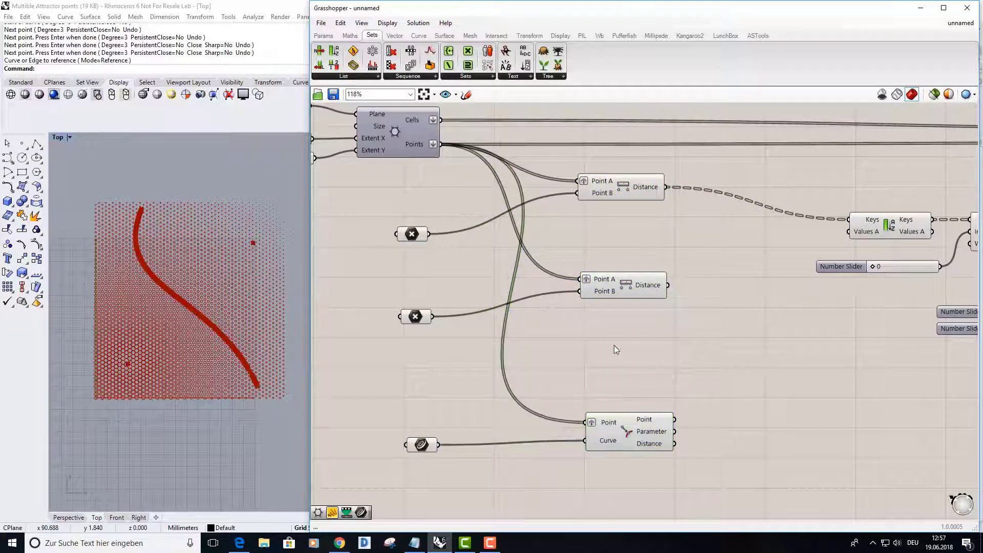
right_drag(616, 350, 641, 361)
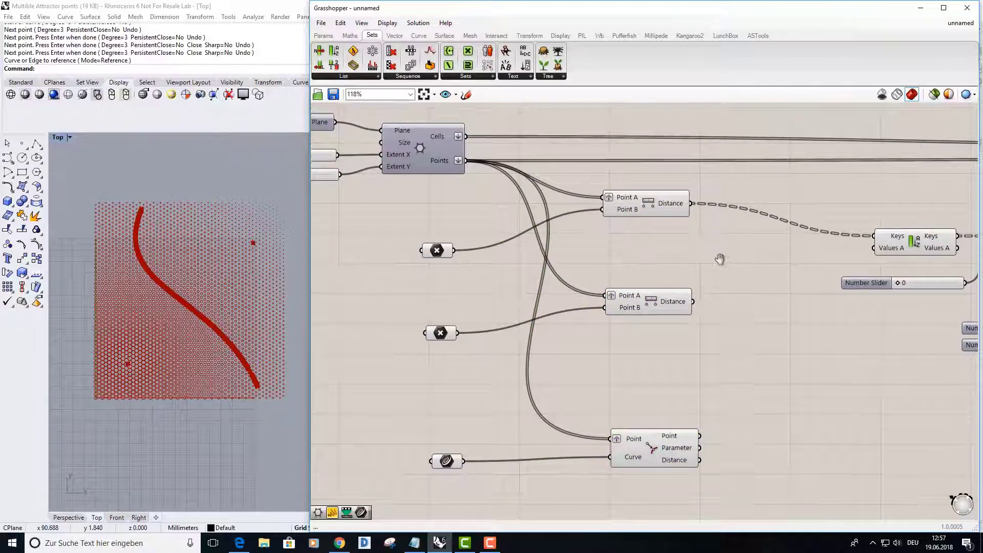
right_drag(761, 256, 756, 273)
drag(634, 214, 598, 221)
drag(640, 309, 585, 312)
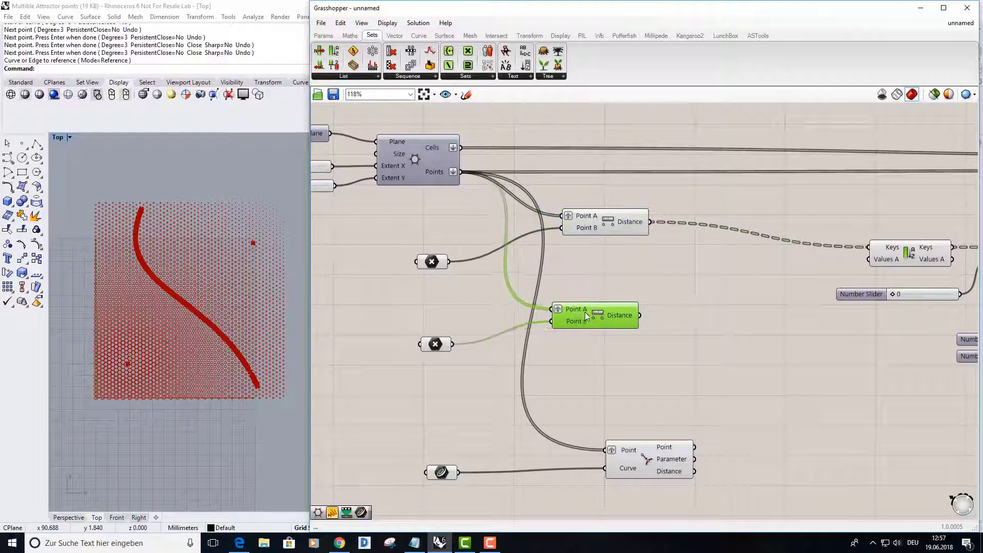
drag(638, 464, 567, 462)
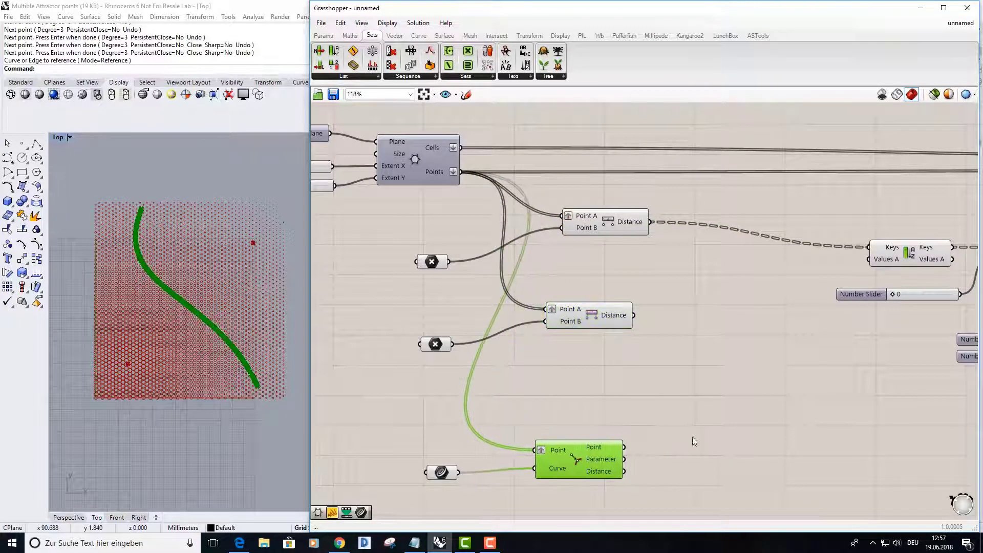
Add a Merge component beyond the Distance components and wire the two Distance outputs into its first and second data inputs
double_click(729, 349)
text(merge)
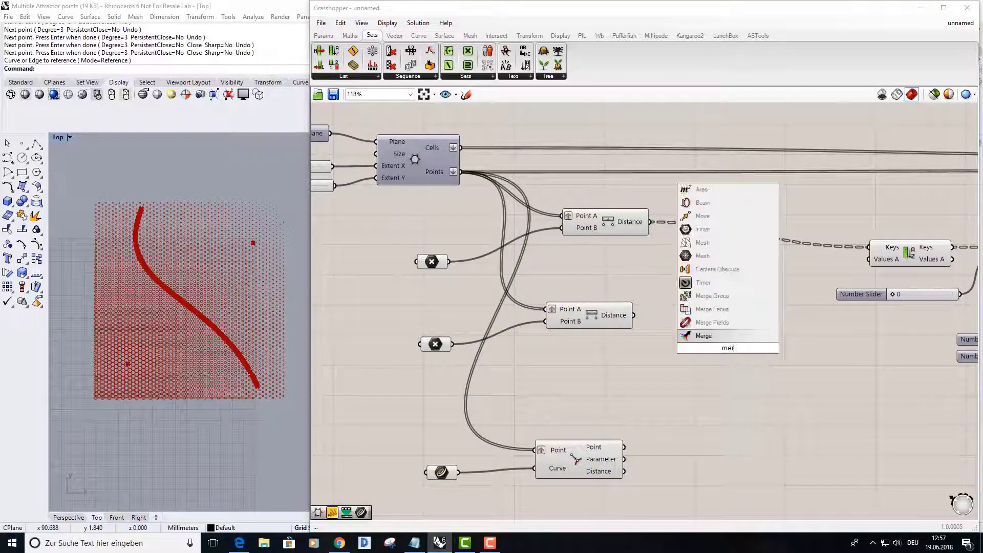
key(Return)
drag(737, 352, 781, 317)
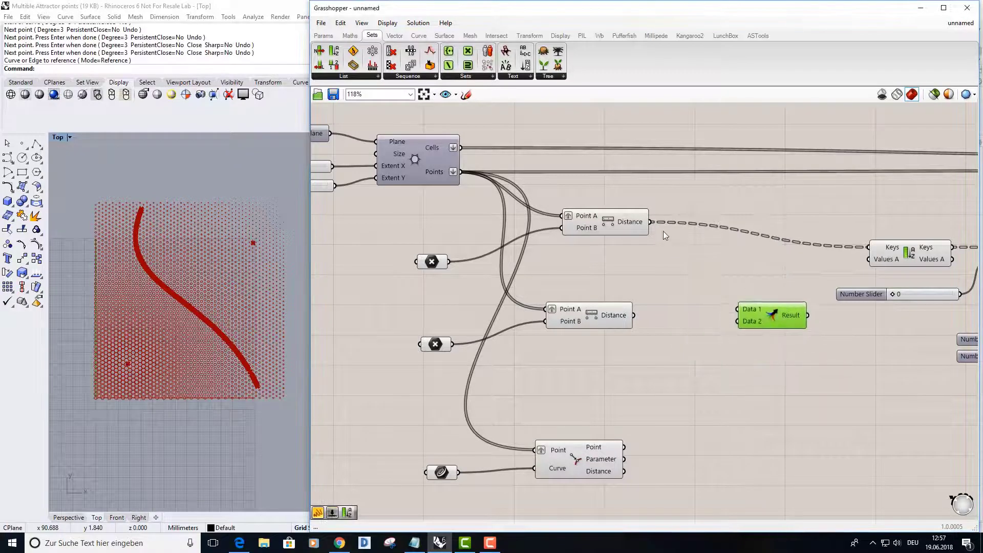
drag(651, 222, 739, 308)
drag(634, 315, 734, 321)
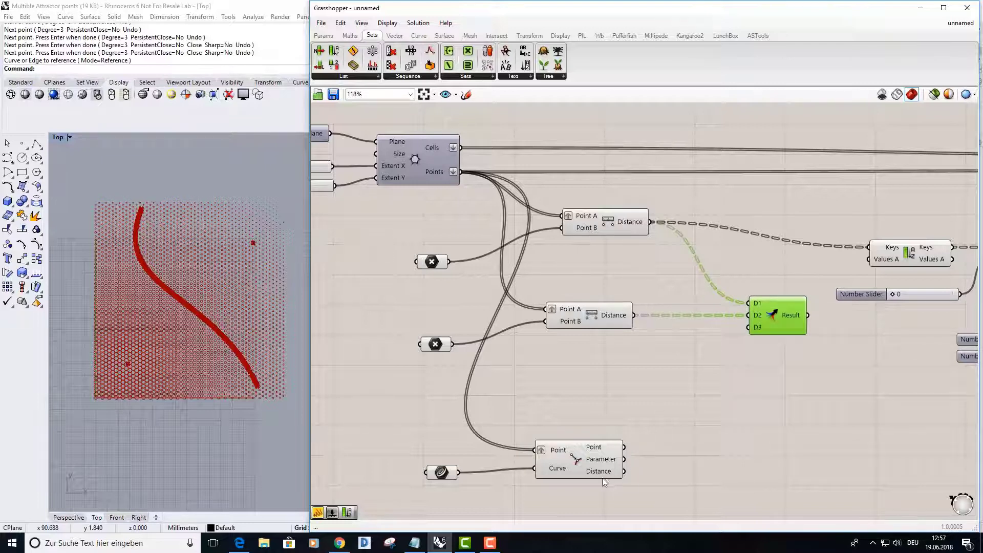
Wire Curve Closest Point's Distance output into D3 of Merge and move Merge farther from the distance components
scroll(610, 478, up, 3)
right_drag(615, 427, 613, 415)
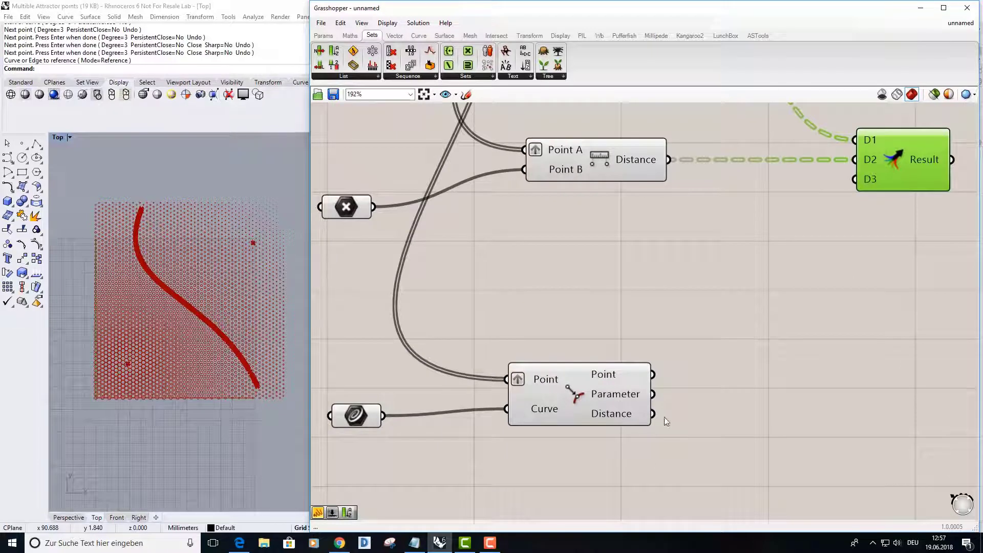
drag(654, 414, 851, 192)
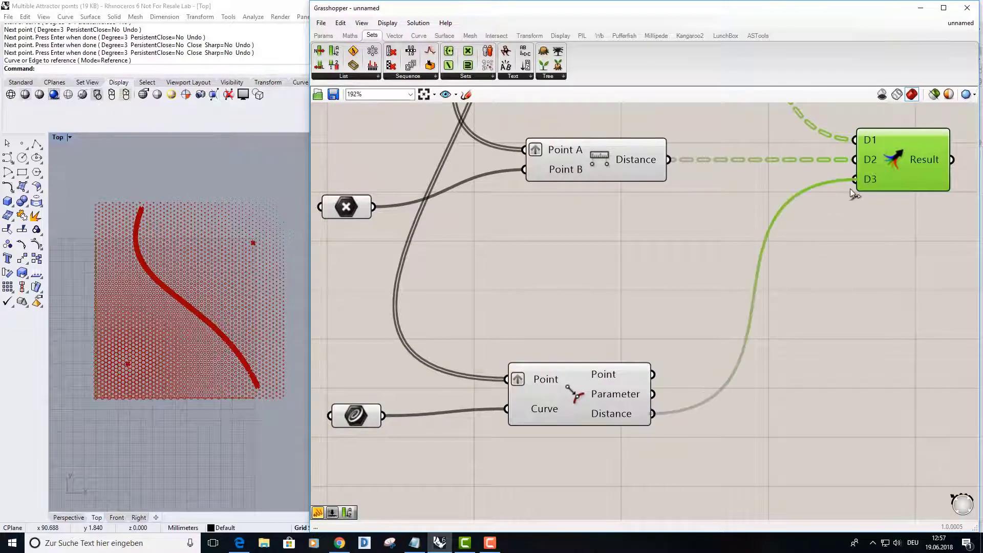
click(851, 189)
scroll(828, 325, down, 3)
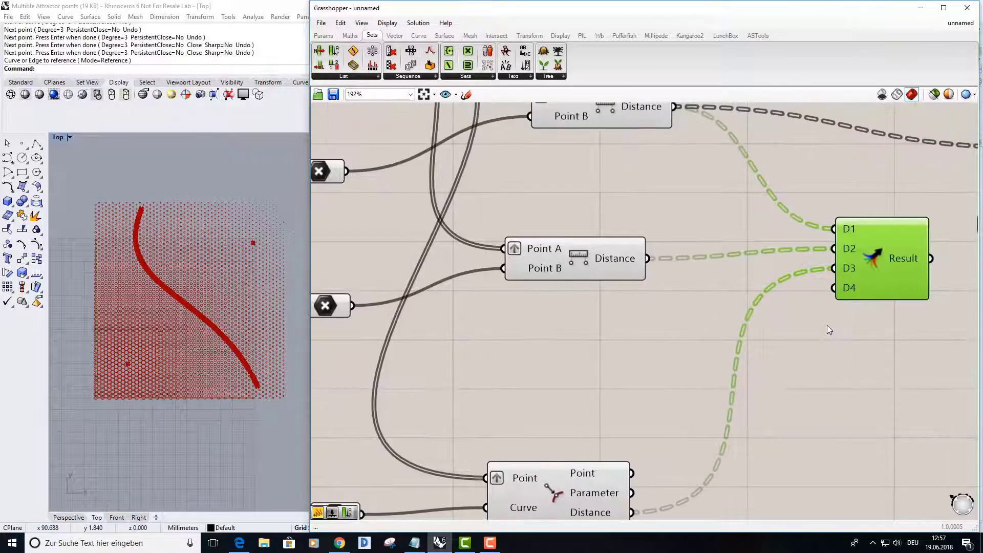
scroll(789, 346, down, 2)
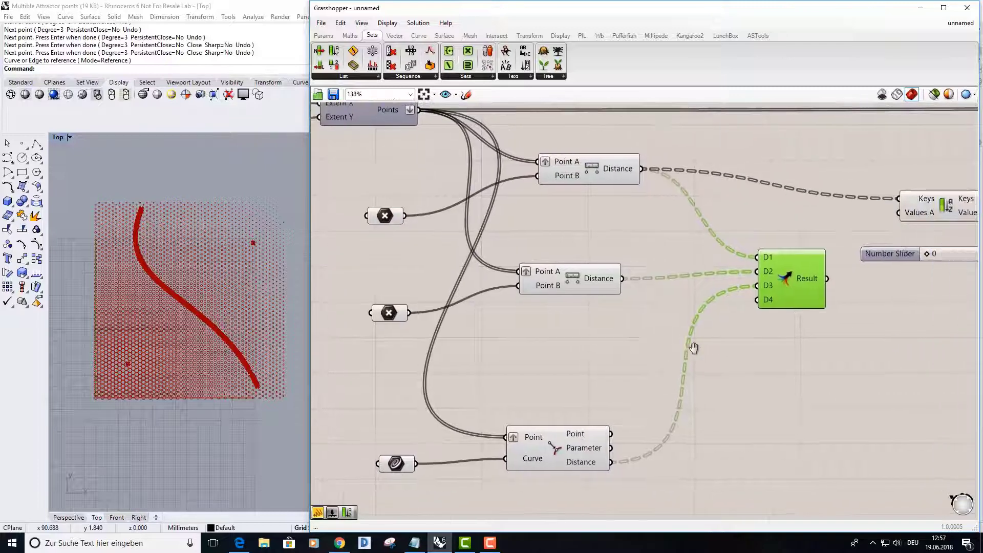
mouse_move(760, 297)
mouse_down()
mouse_move(735, 296)
mouse_move(770, 303)
mouse_up()
alt+drag(682, 363, 801, 370)
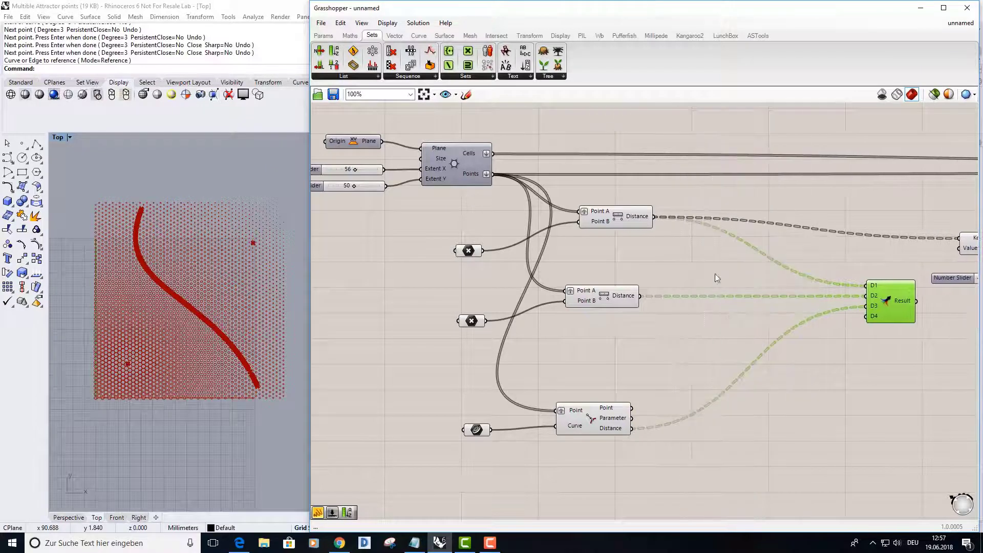
Add a Multiplication component beside the upper Distance component and wire that Distance output into its A input
double_click(693, 248)
text(mult)
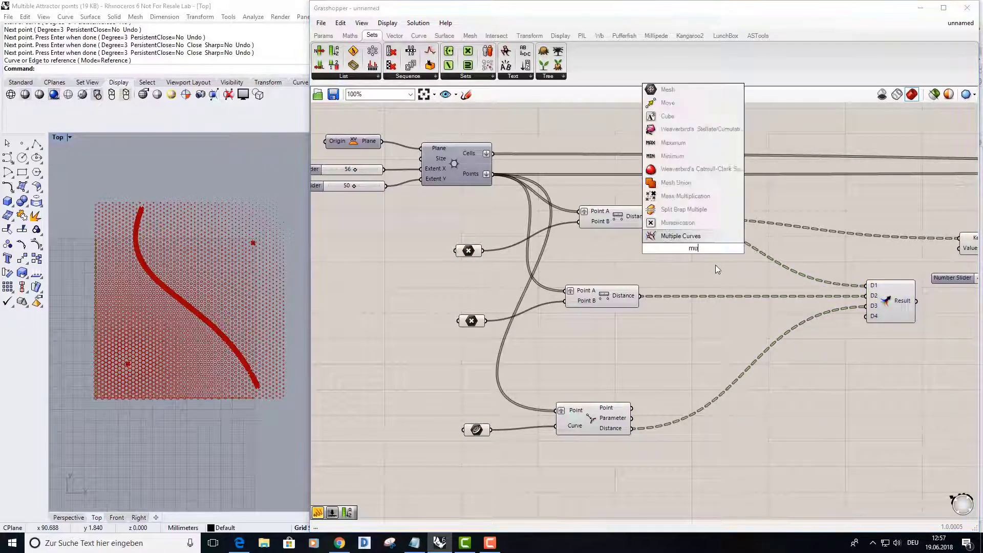
click(699, 252)
drag(700, 252, 720, 257)
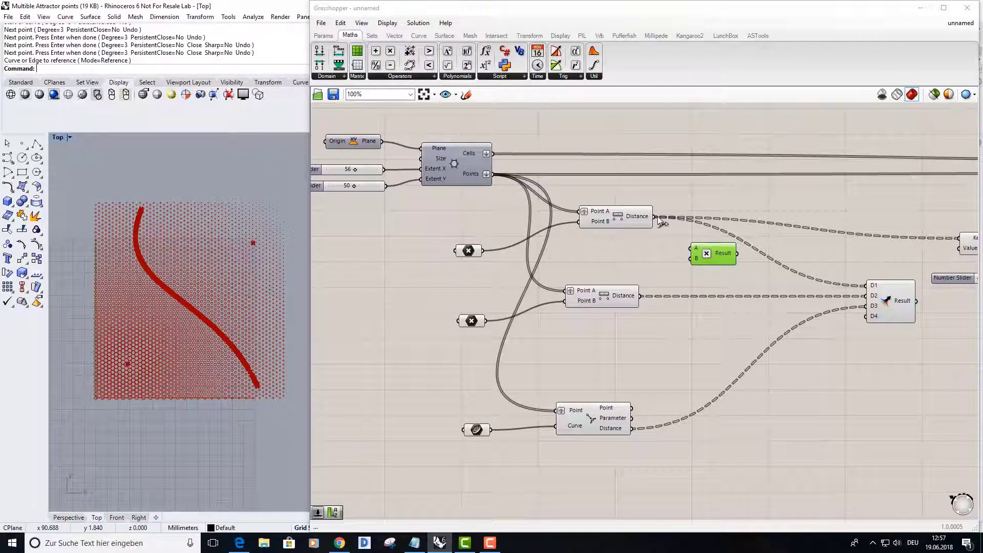
drag(657, 219, 690, 249)
Add a number slider set to 2.00 below the upper Distance and place copies below the second Distance and Curve Closest Point
double_click(592, 265)
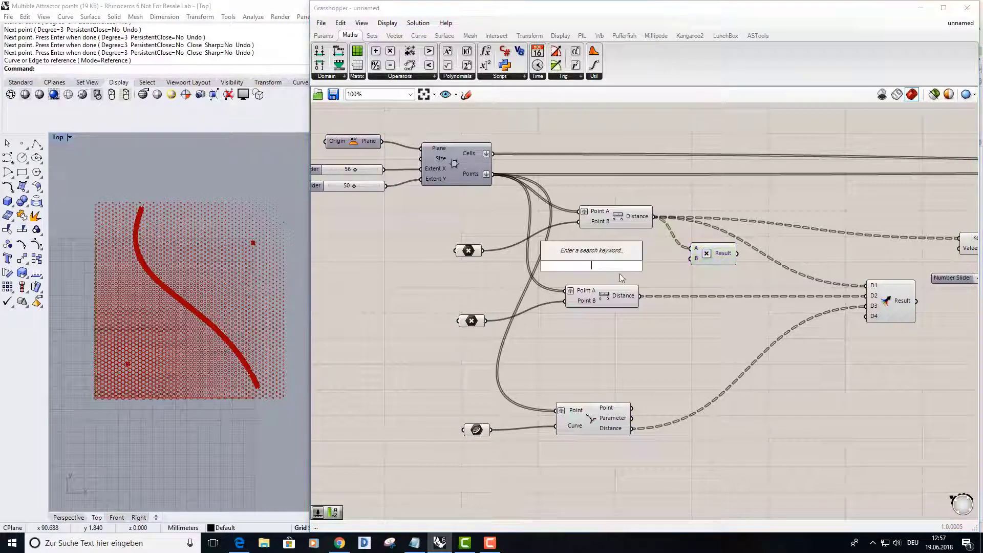
text(2)
key(Return)
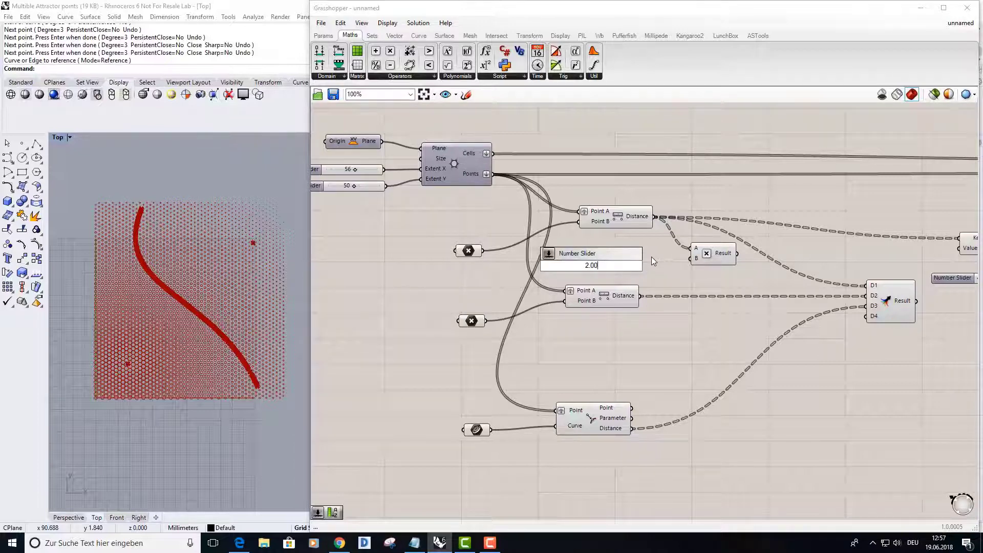
click(657, 275)
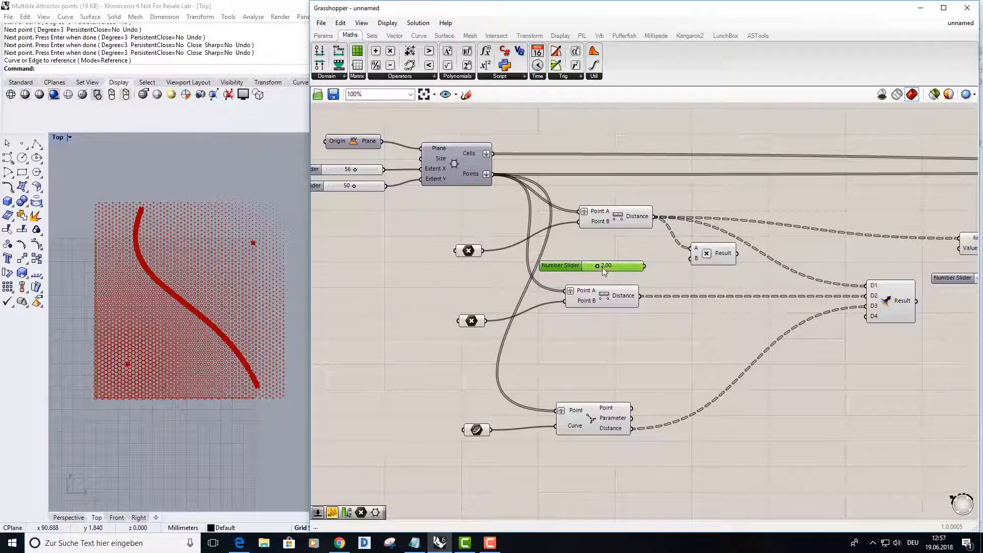
key(ctrl+c)
key(ctrl+v)
drag(580, 274, 573, 478)
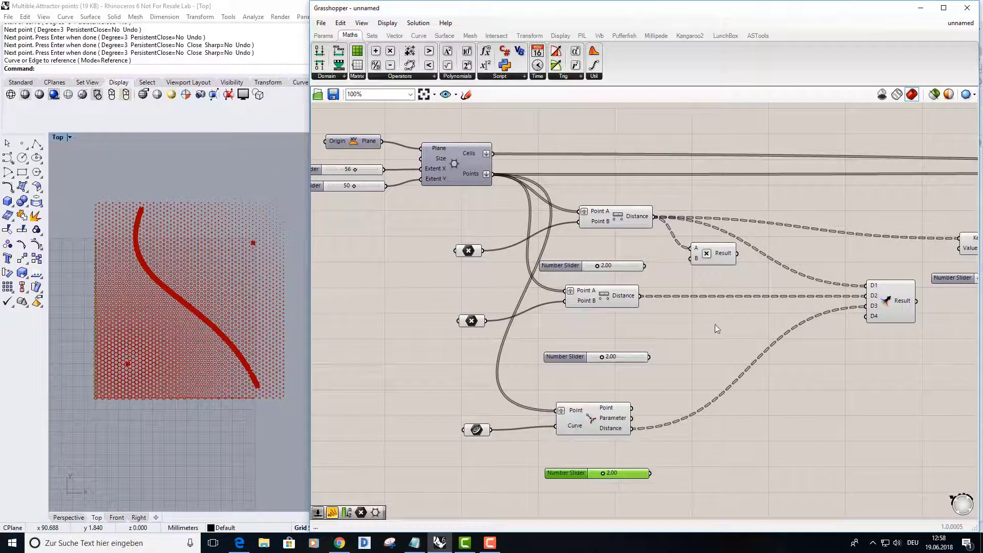
Duplicate Multiplication for the other two attractors, wiring each one's distance into A and its own 2.00 slider into B
click(718, 329)
drag(645, 266, 702, 361)
click(704, 259)
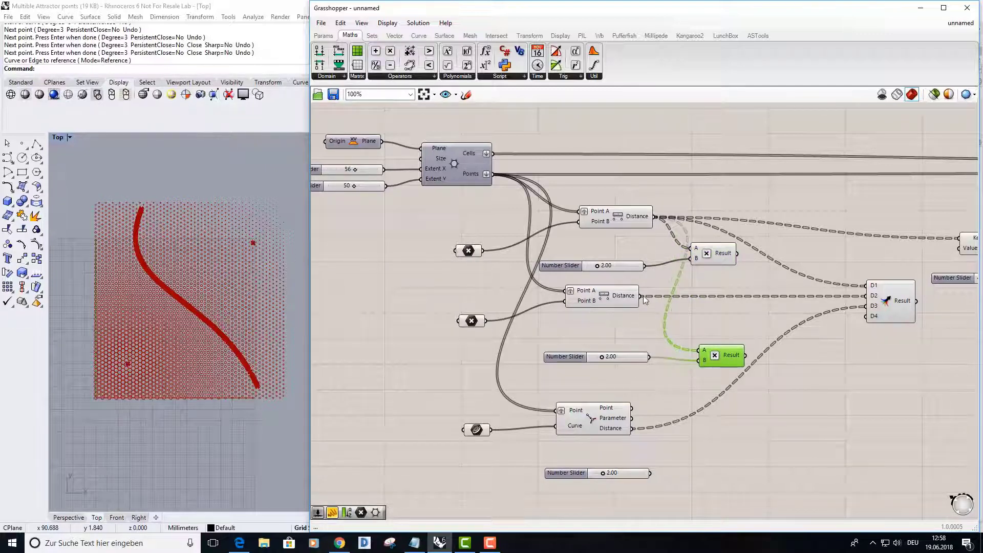
drag(657, 307, 726, 469)
drag(633, 429, 710, 459)
drag(651, 473, 740, 459)
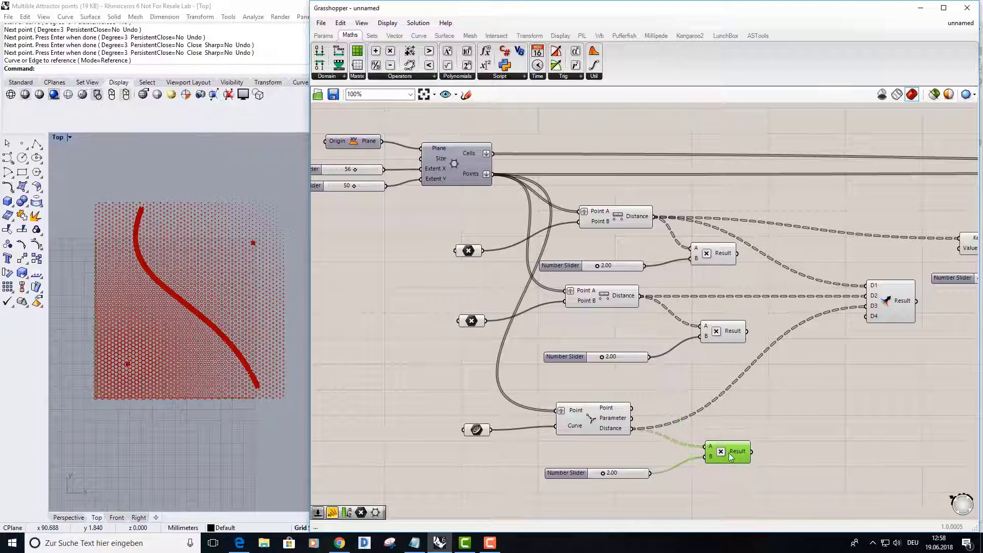
click(789, 427)
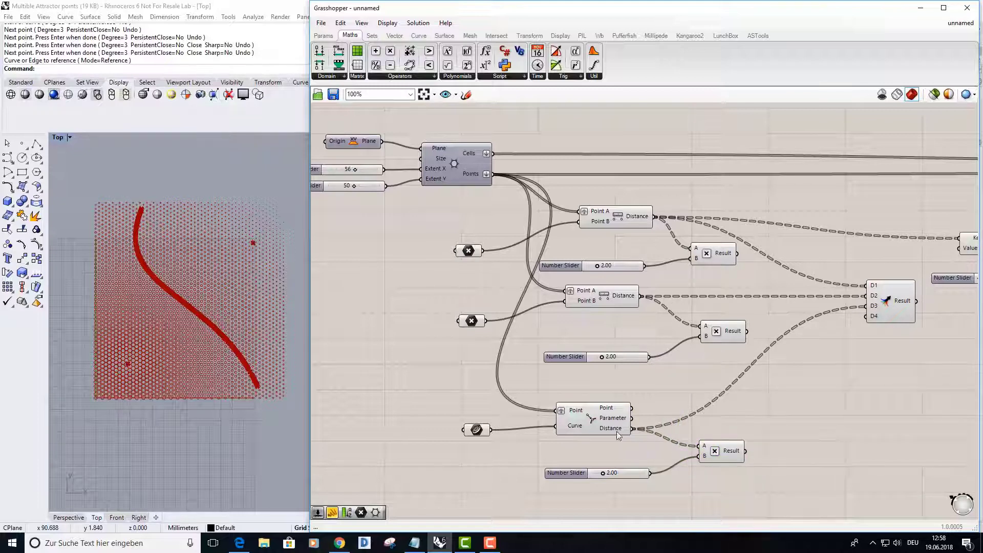
Replace the direct distance wires into Merge by connecting the three Multiplication results to D1, D2 and D3
drag(746, 451, 869, 309)
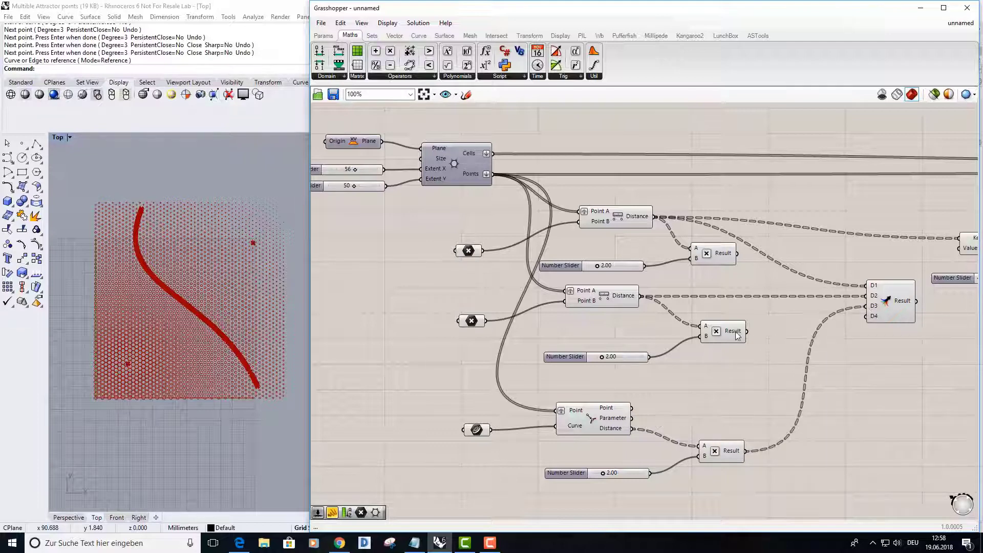
drag(747, 331, 867, 296)
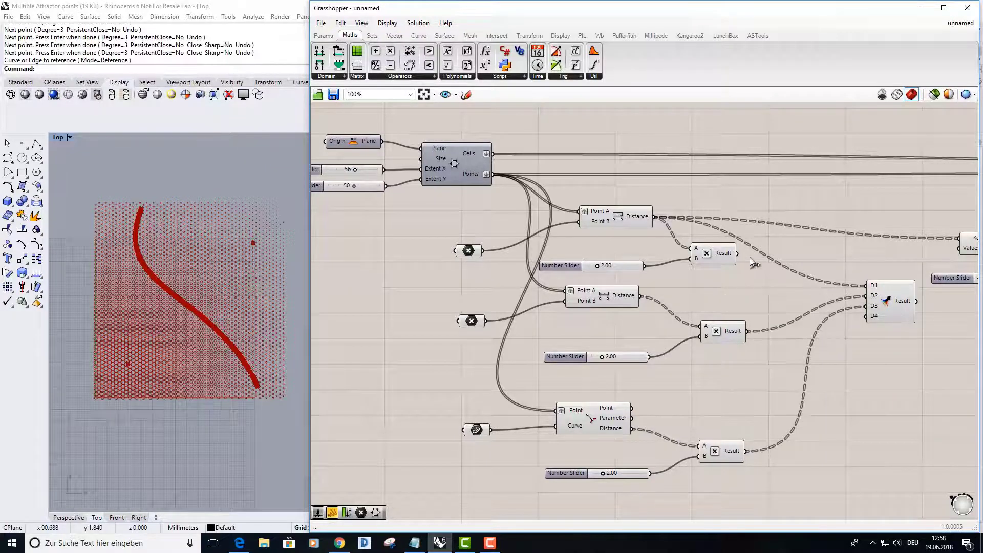
drag(737, 253, 852, 319)
click(846, 385)
Turn off the preview of the Distance, Curve Closest Point and Multiplication components together with their sliders
right_drag(669, 391, 687, 384)
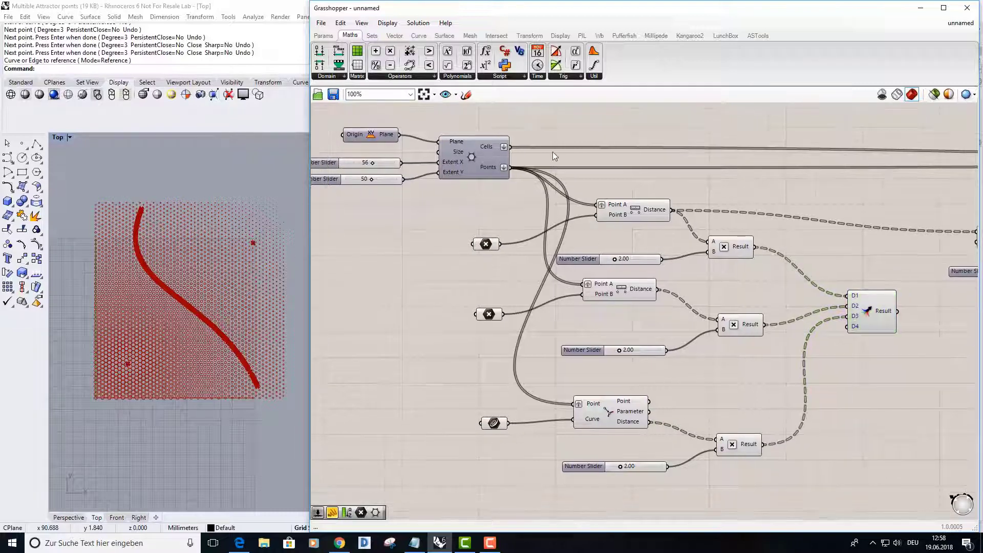
drag(525, 124, 794, 500)
right_click(841, 442)
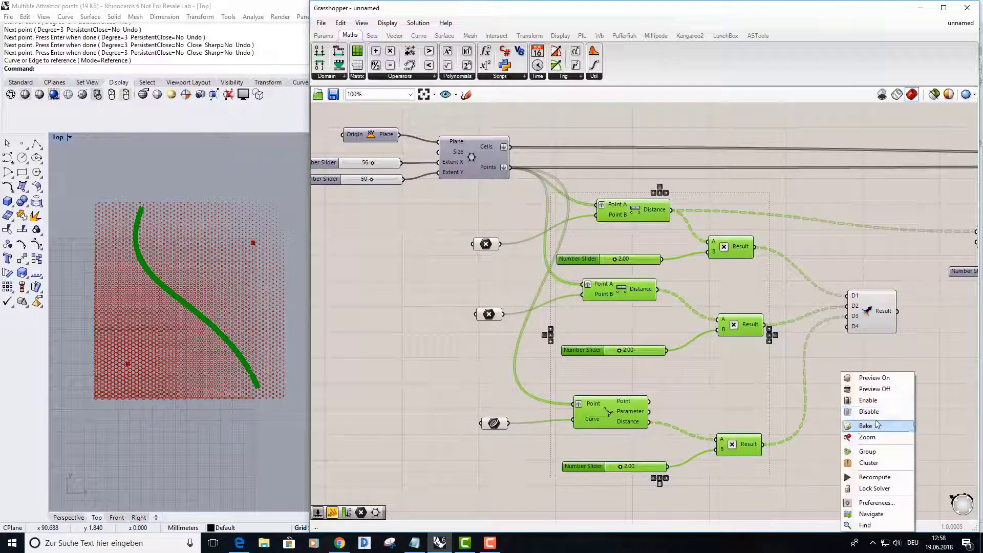
click(877, 383)
Wire Merge's Result into the Keys input of Sort List, replacing the upper Distance connection
right_drag(863, 400, 731, 367)
scroll(743, 330, down, 2)
drag(739, 313, 806, 251)
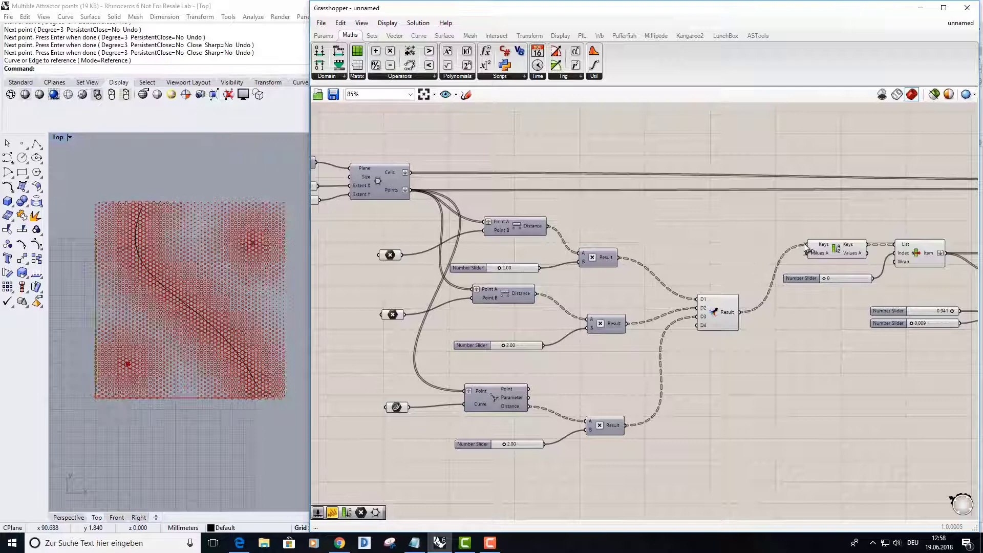
right_drag(247, 337, 251, 355)
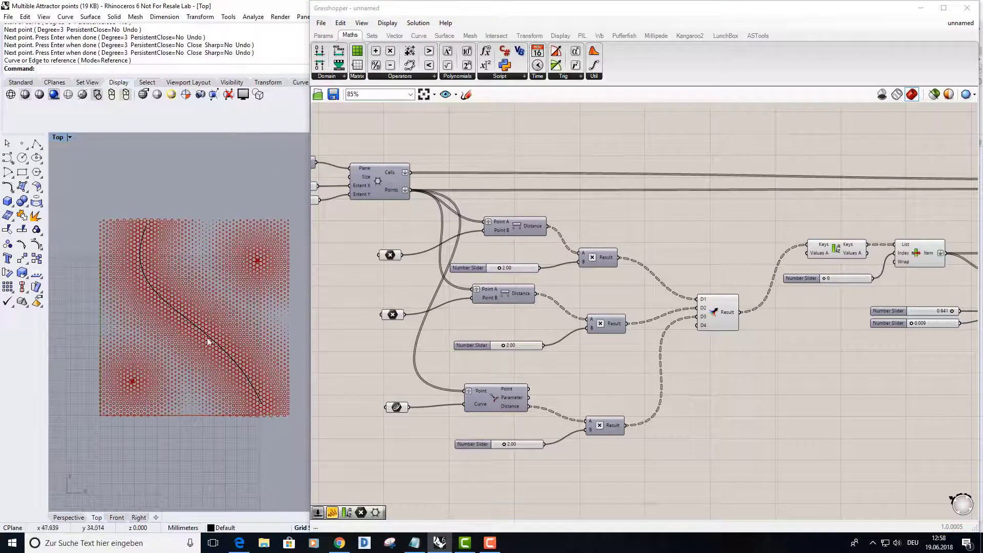
click(198, 325)
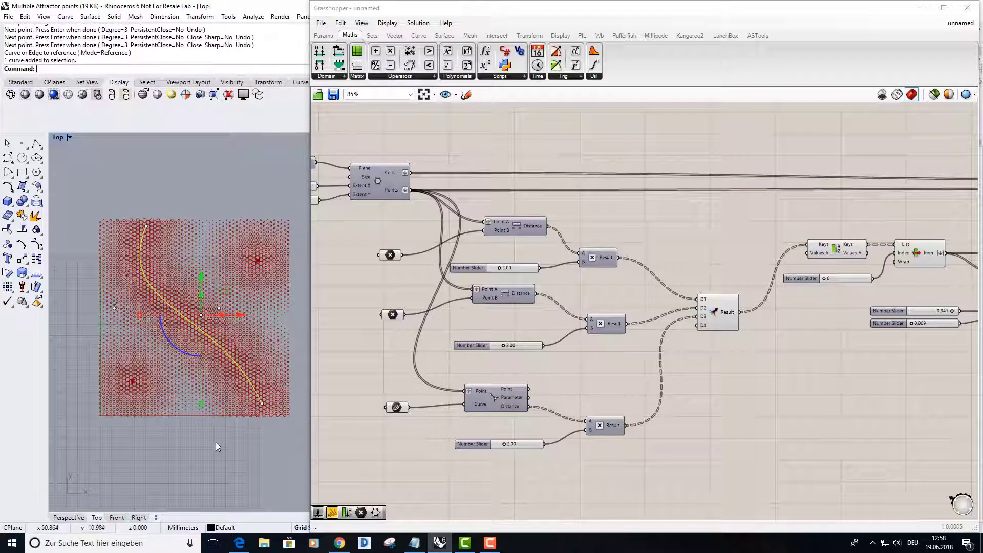
click(204, 455)
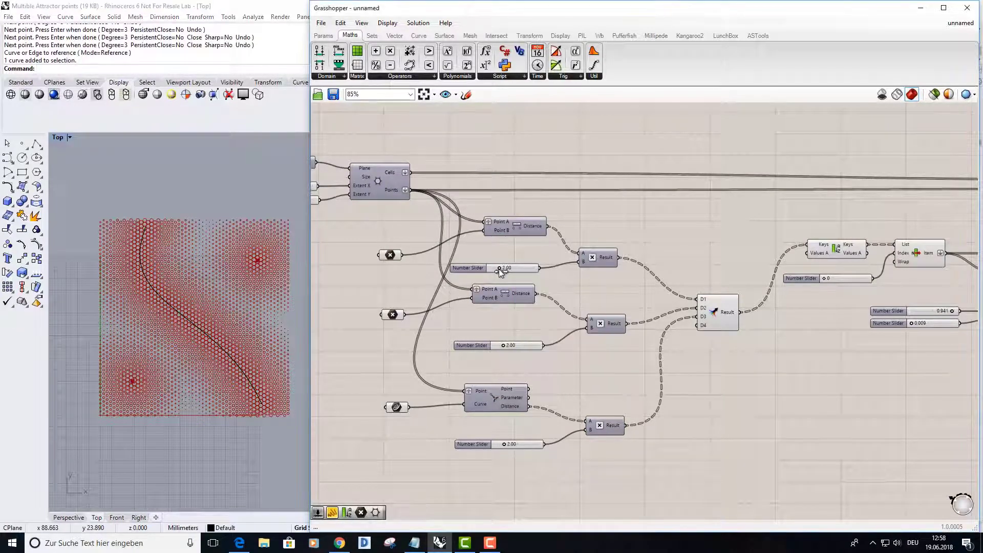
Set the first point attractor's distance multiplier to 2.59 and the curve attractor's multiplier to 1.18
mouse_move(498, 269)
mouse_down()
mouse_move(523, 276)
mouse_move(502, 276)
mouse_up()
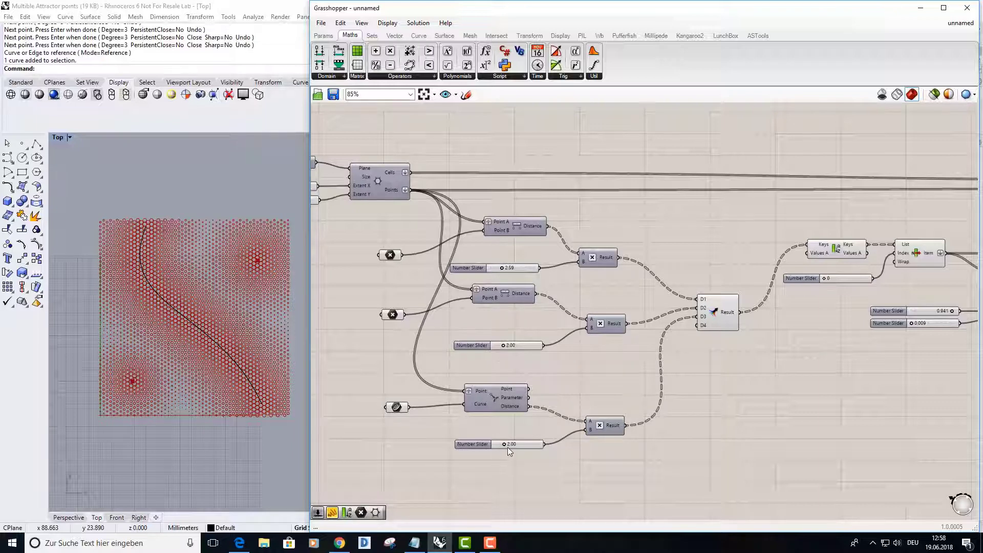
mouse_move(503, 443)
mouse_down()
mouse_move(520, 446)
mouse_move(500, 444)
mouse_up()
right_drag(722, 390, 630, 396)
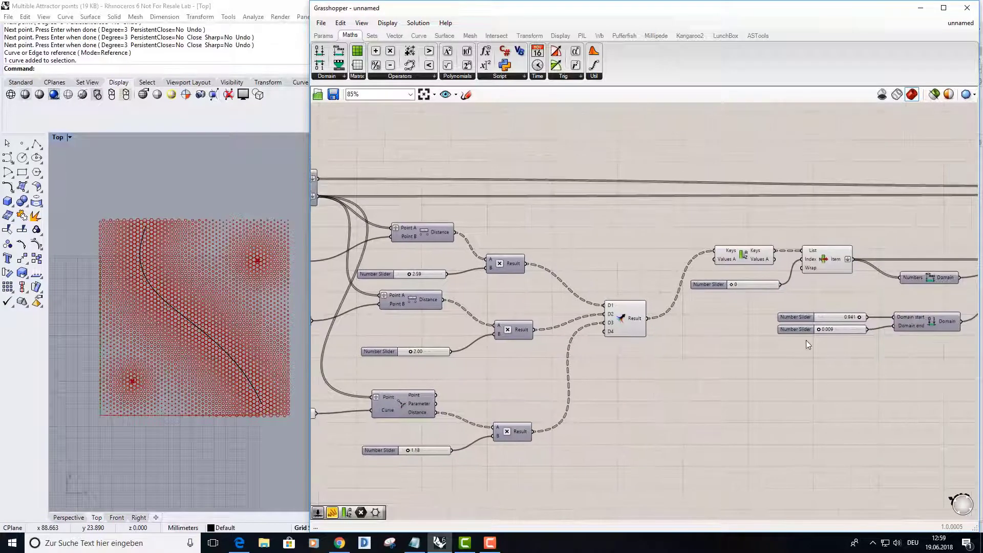
scroll(698, 372, down, 2)
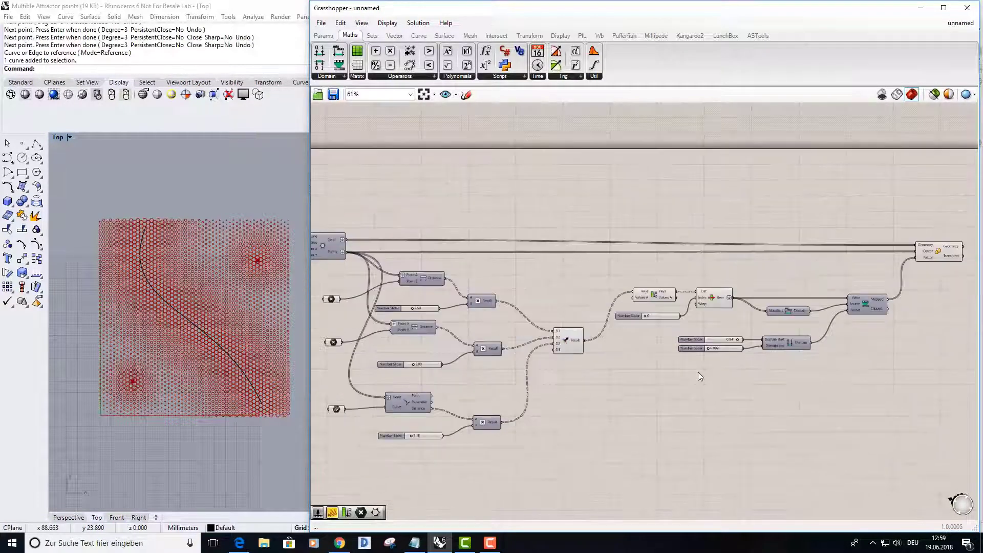
right_drag(690, 380, 727, 368)
scroll(723, 371, down, 3)
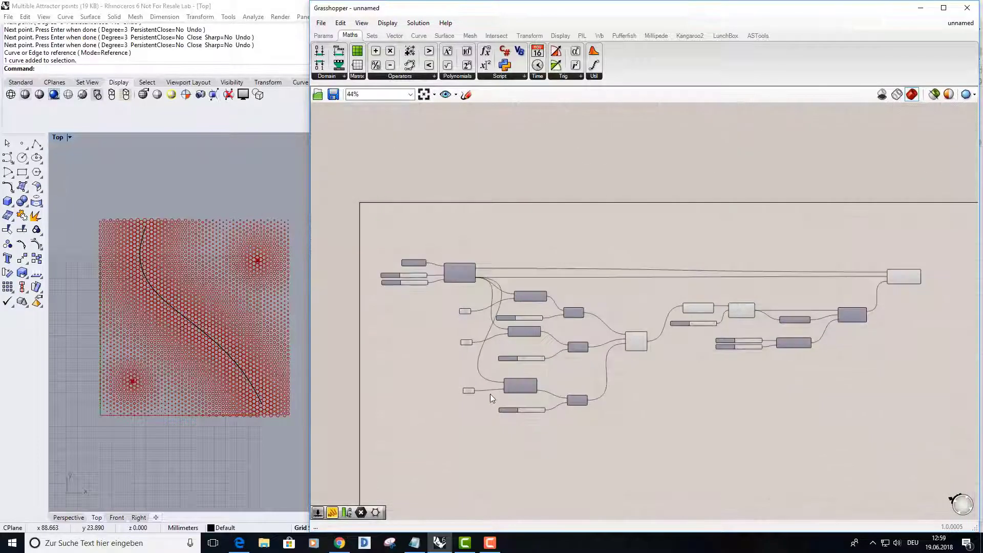